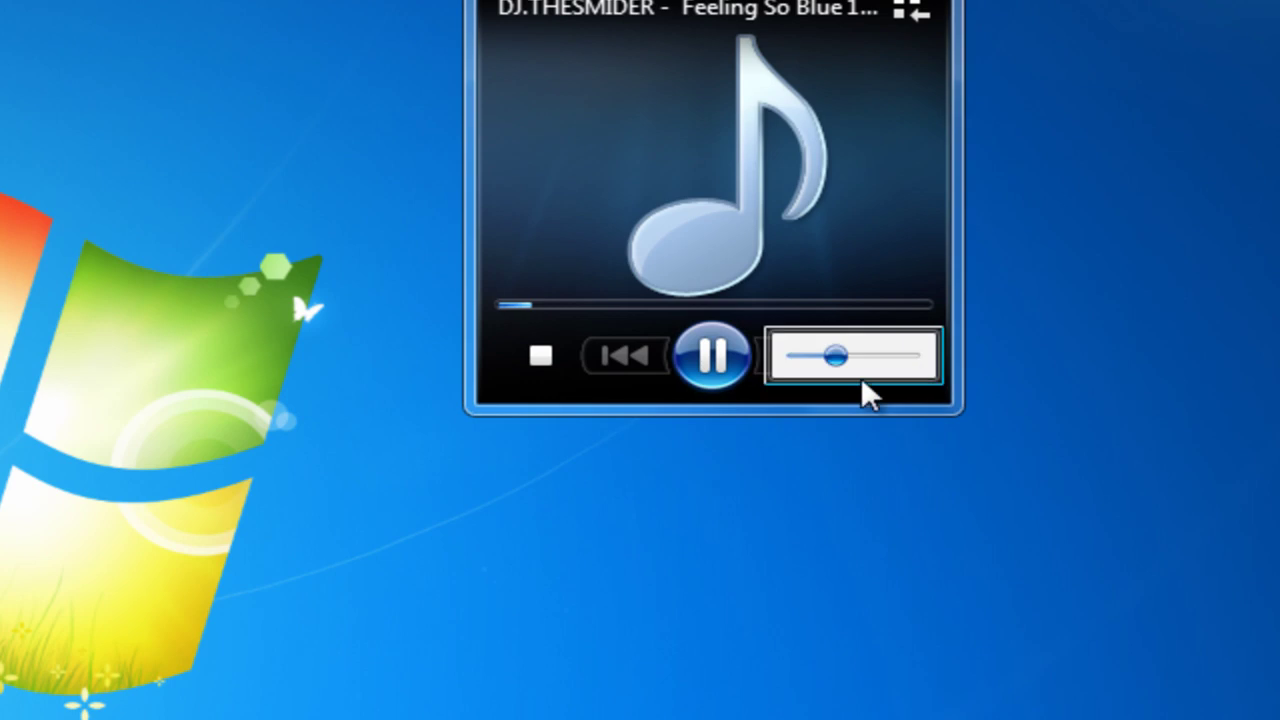
- Lower the playback volume of the song in the media player
drag(832, 362, 805, 362)
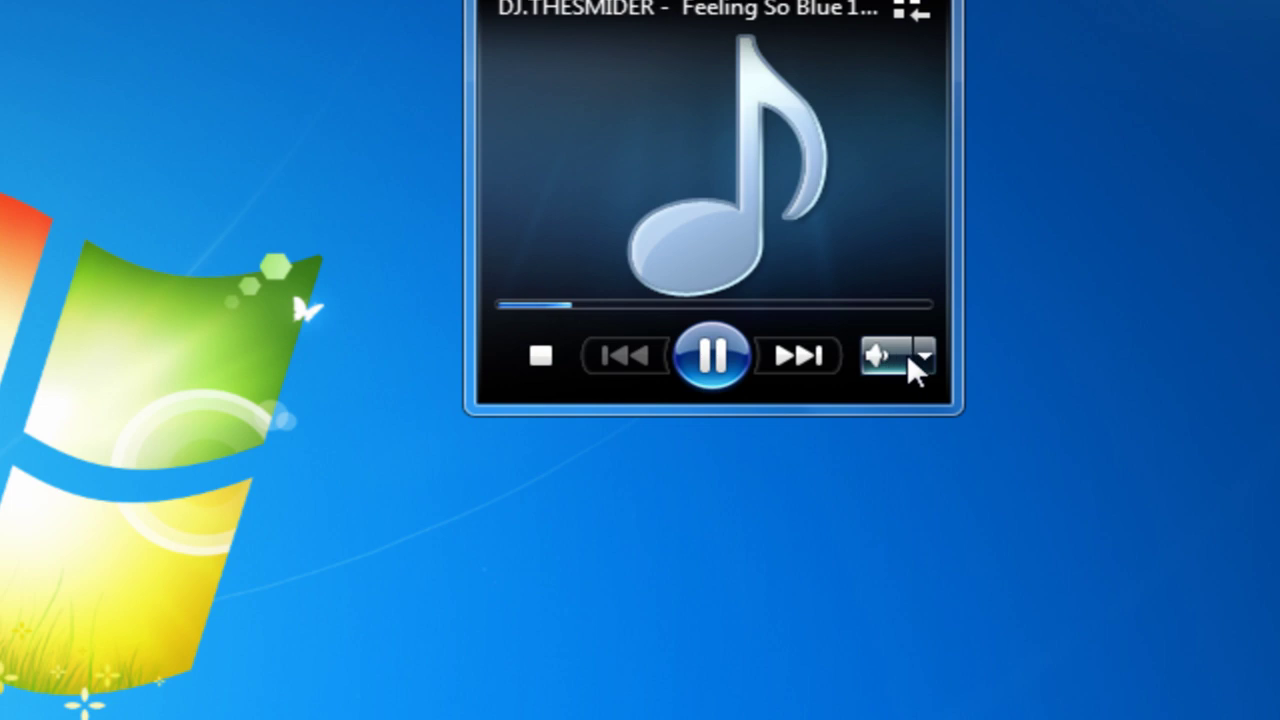
mouse_move(917, 362)
drag(843, 370, 814, 366)
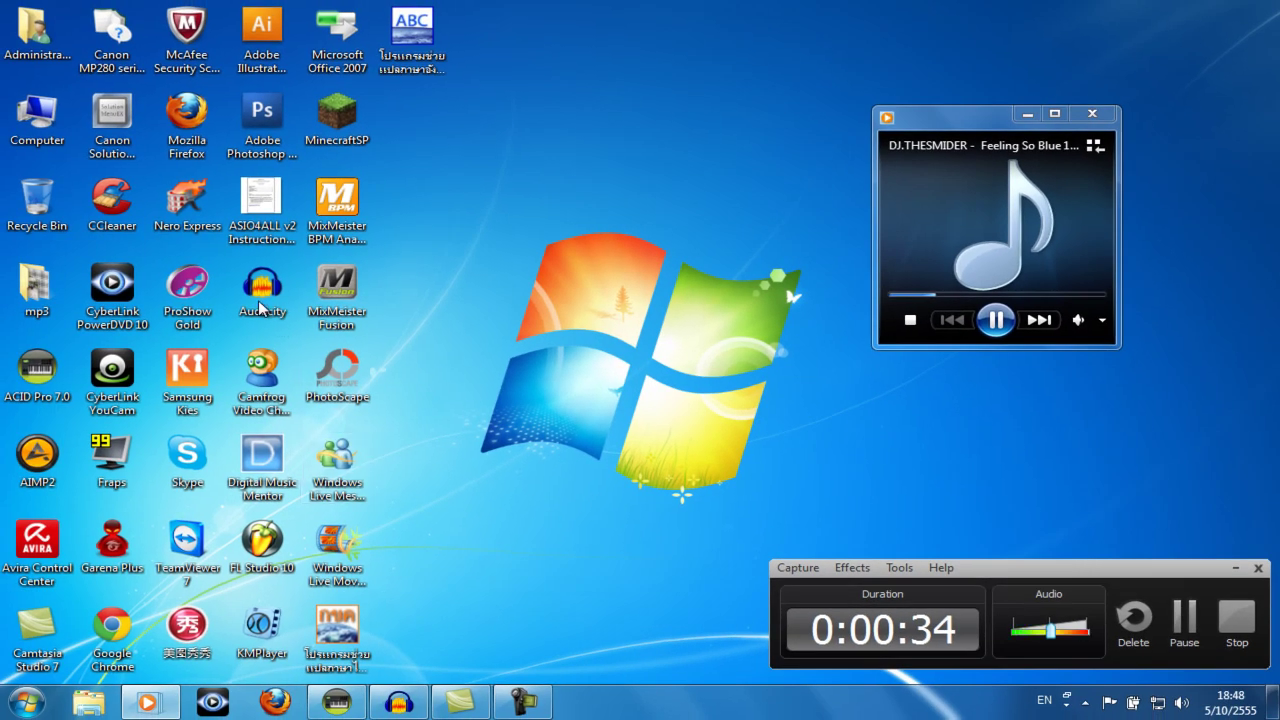
- Close the media player and switch to the empty Audacity project
click(1100, 112)
click(412, 702)
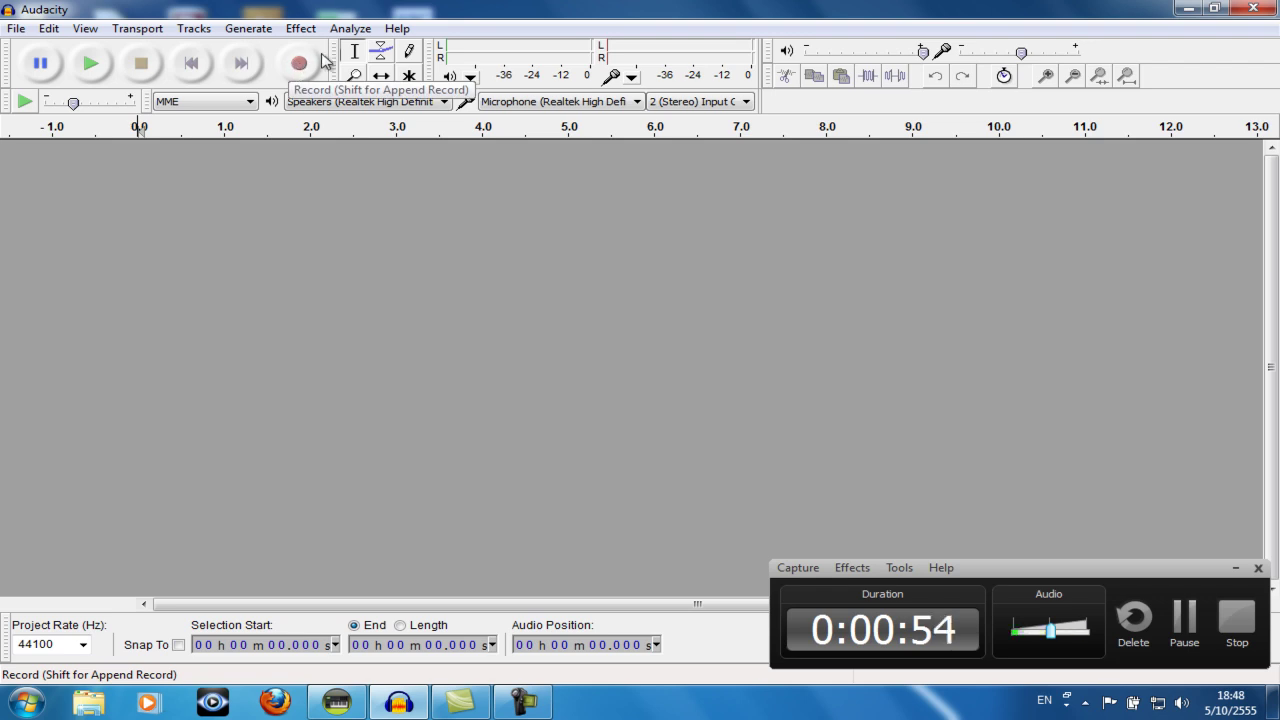
click(248, 28)
click(194, 28)
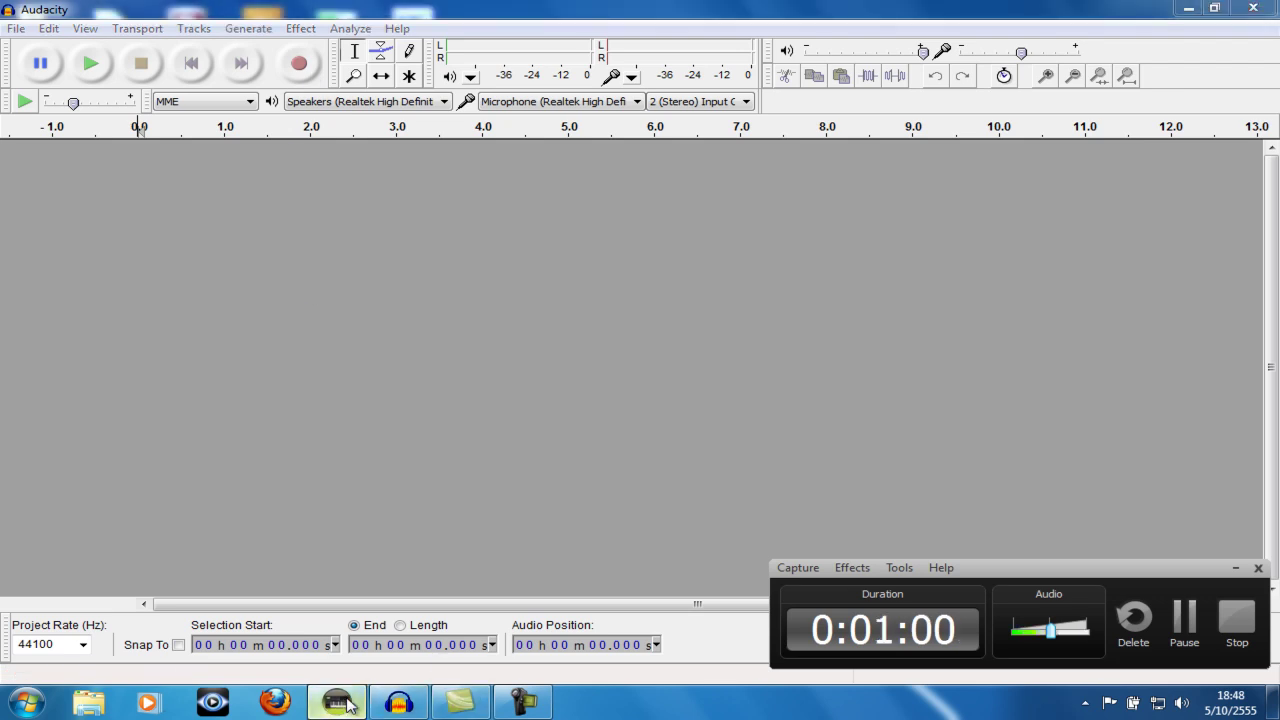
click(399, 700)
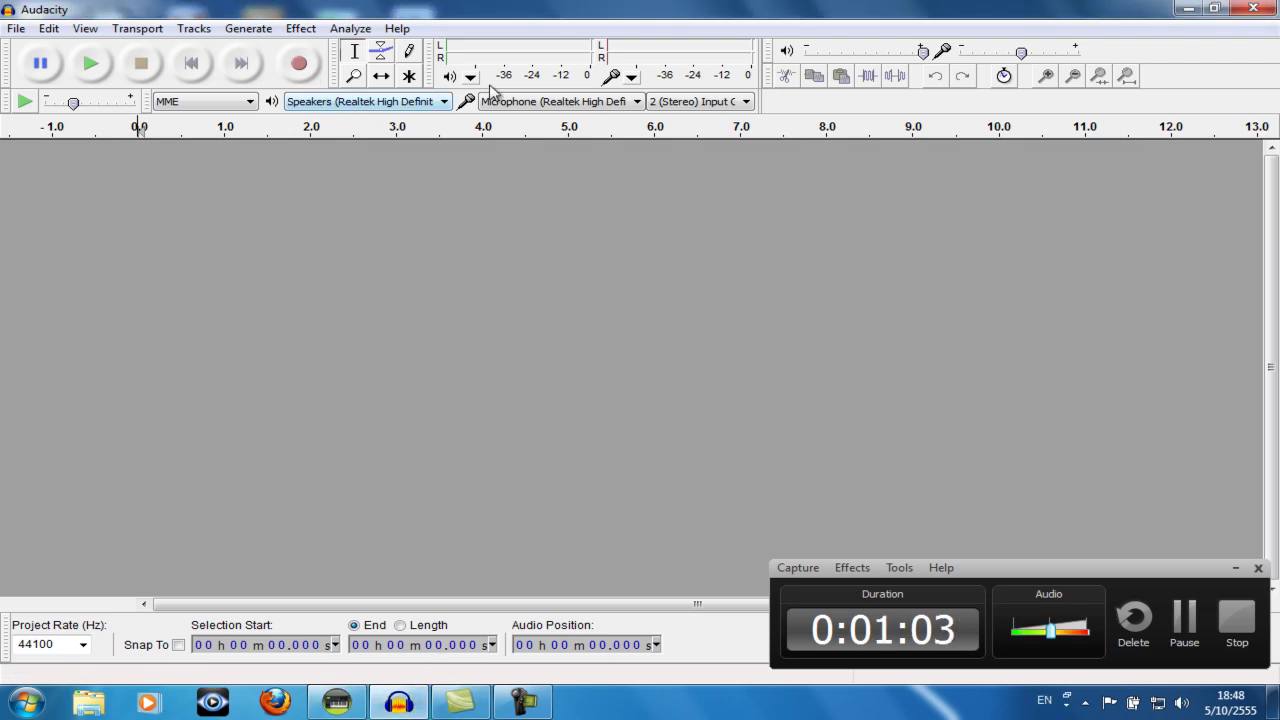
- Record a stereo clip of about 4.2 seconds from the microphone and play it back
click(300, 64)
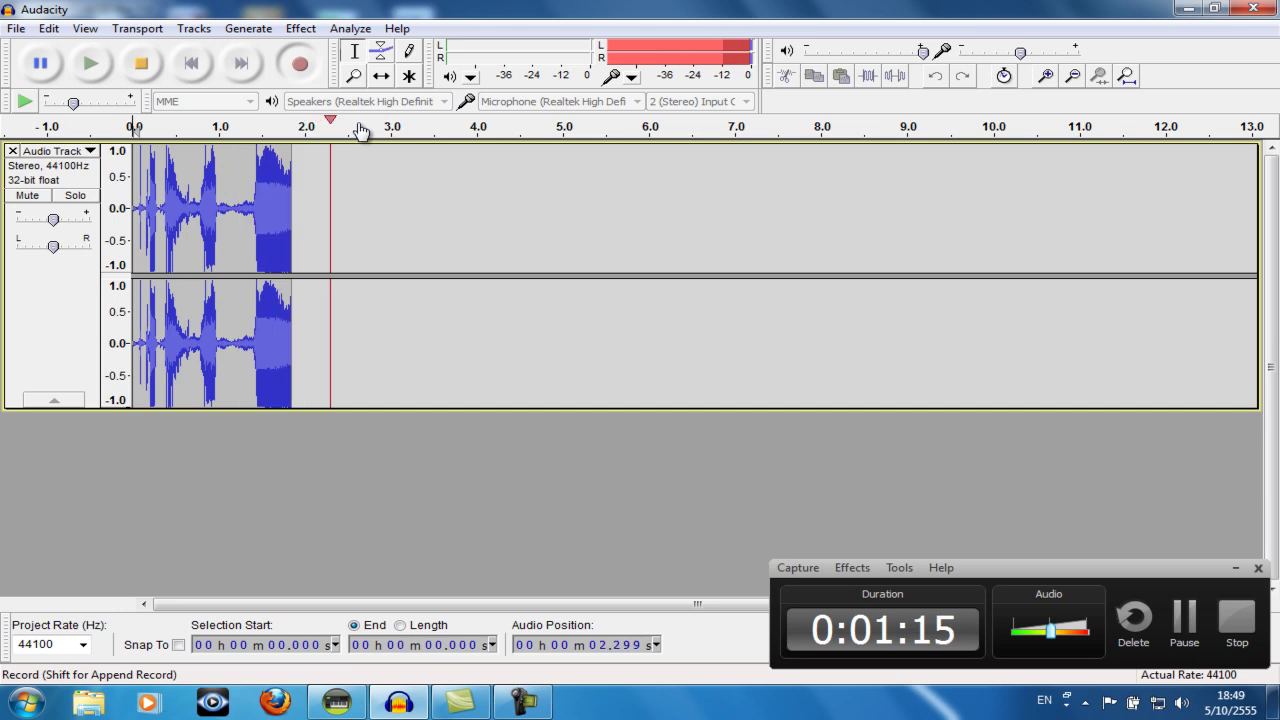
click(143, 66)
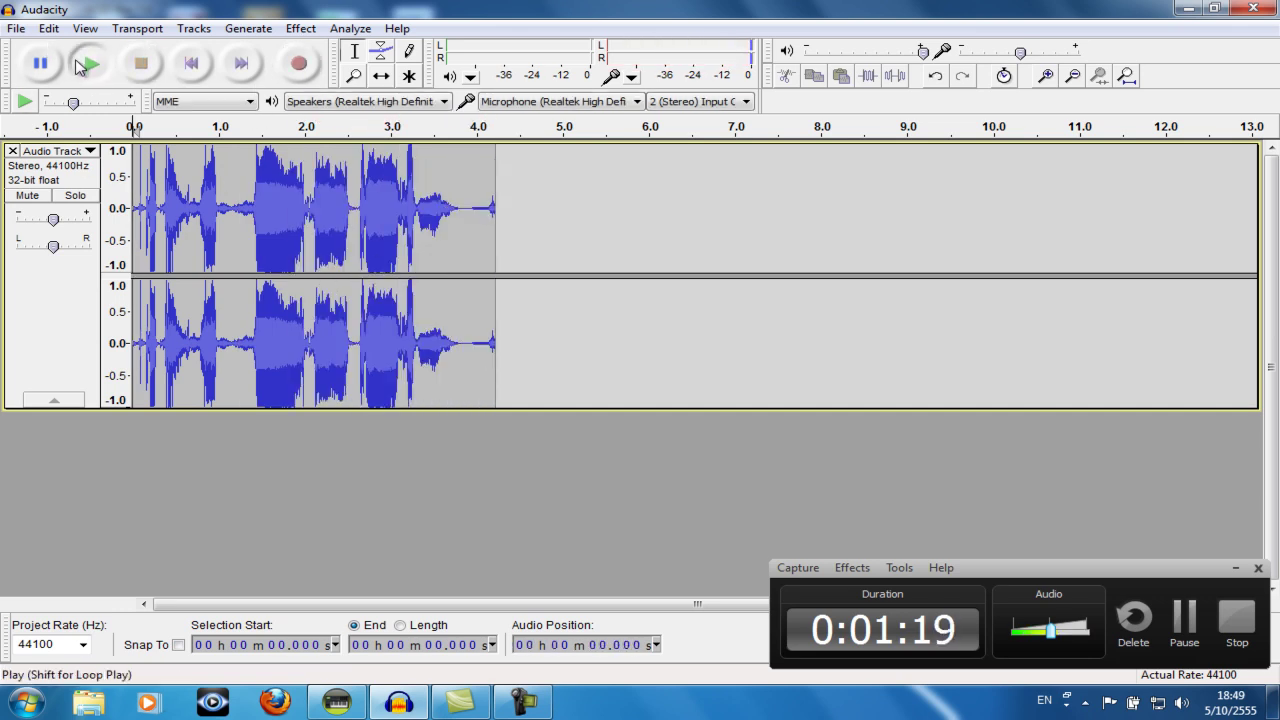
click(86, 64)
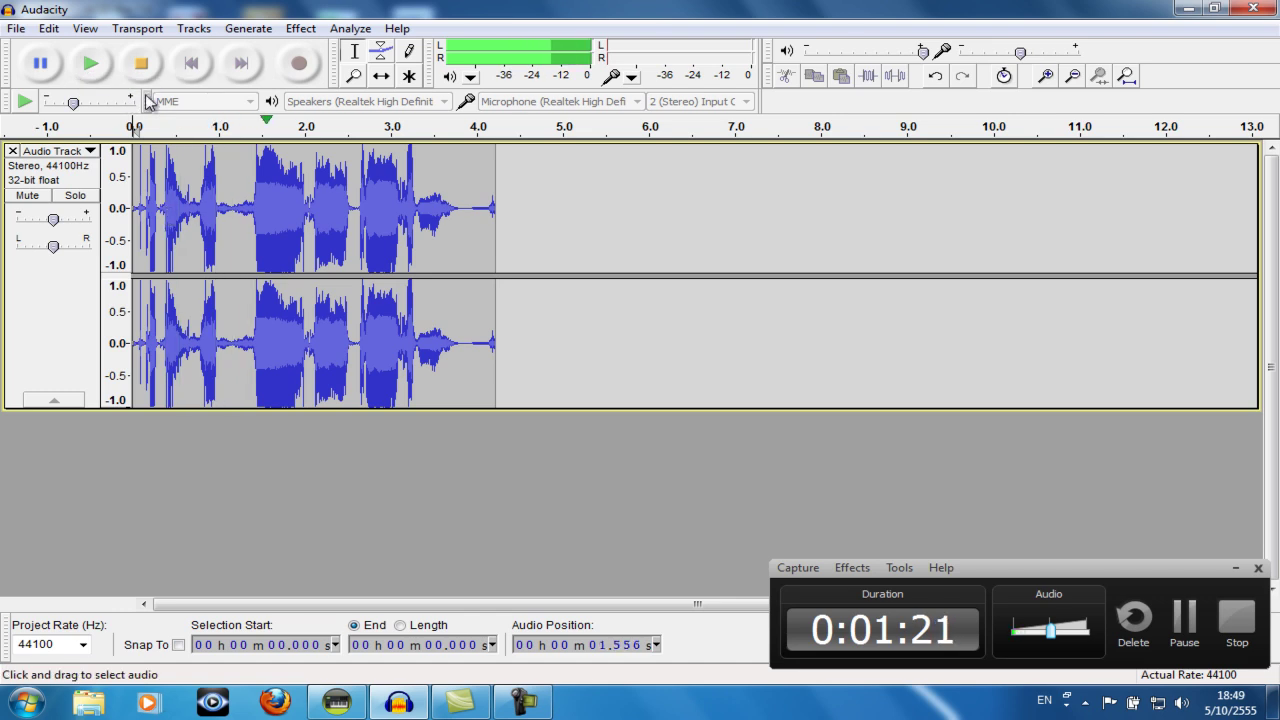
click(90, 64)
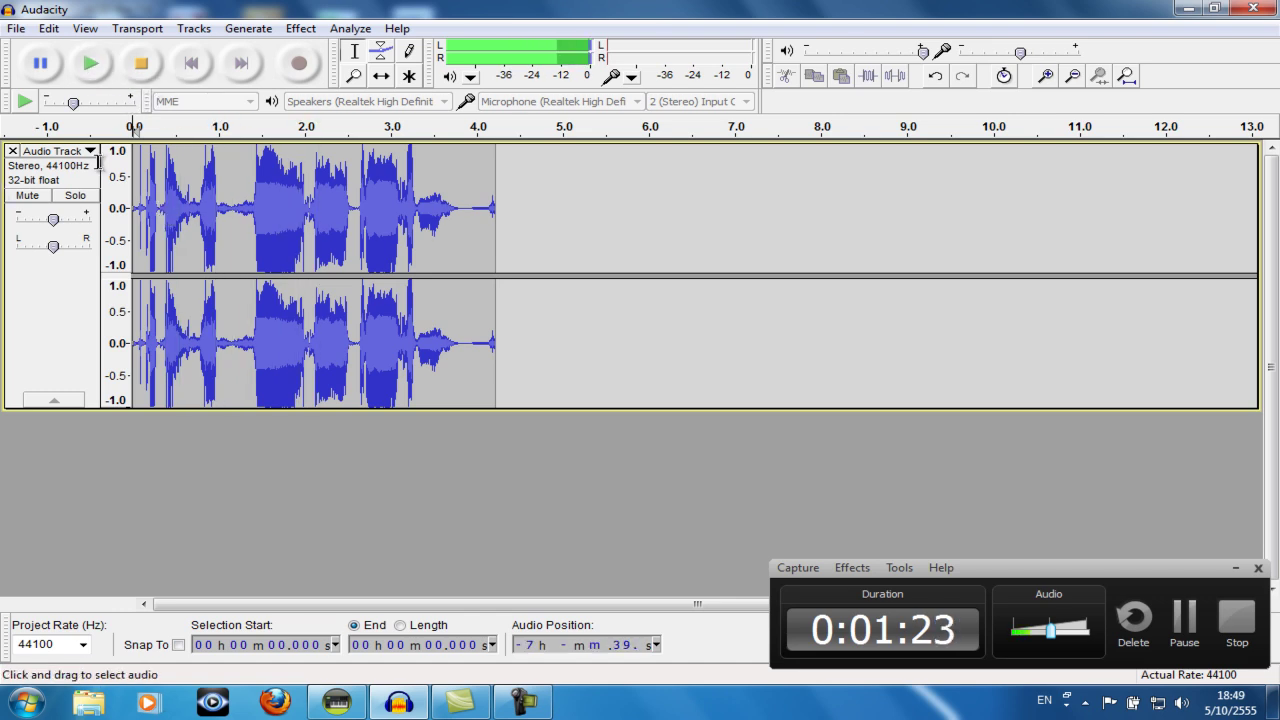
- Delete about the first 0.66 seconds of the recording and play back the remaining audio
drag(134, 126, 168, 126)
click(130, 74)
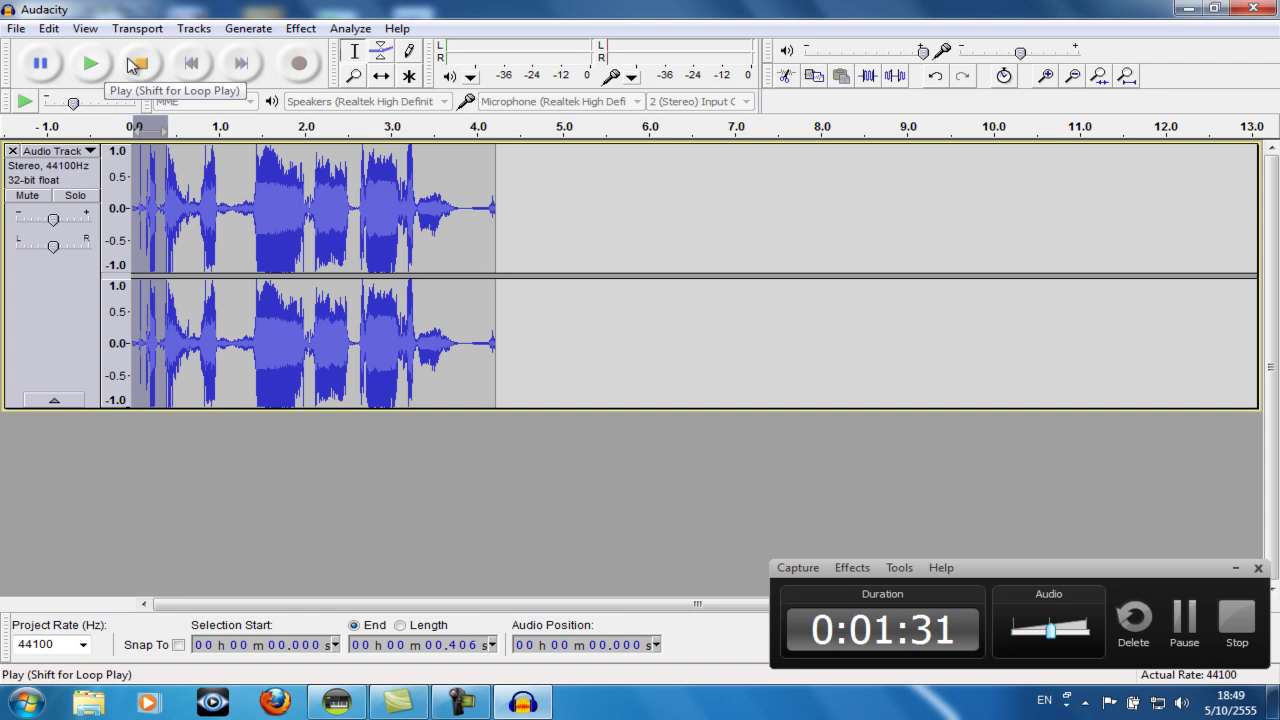
click(91, 66)
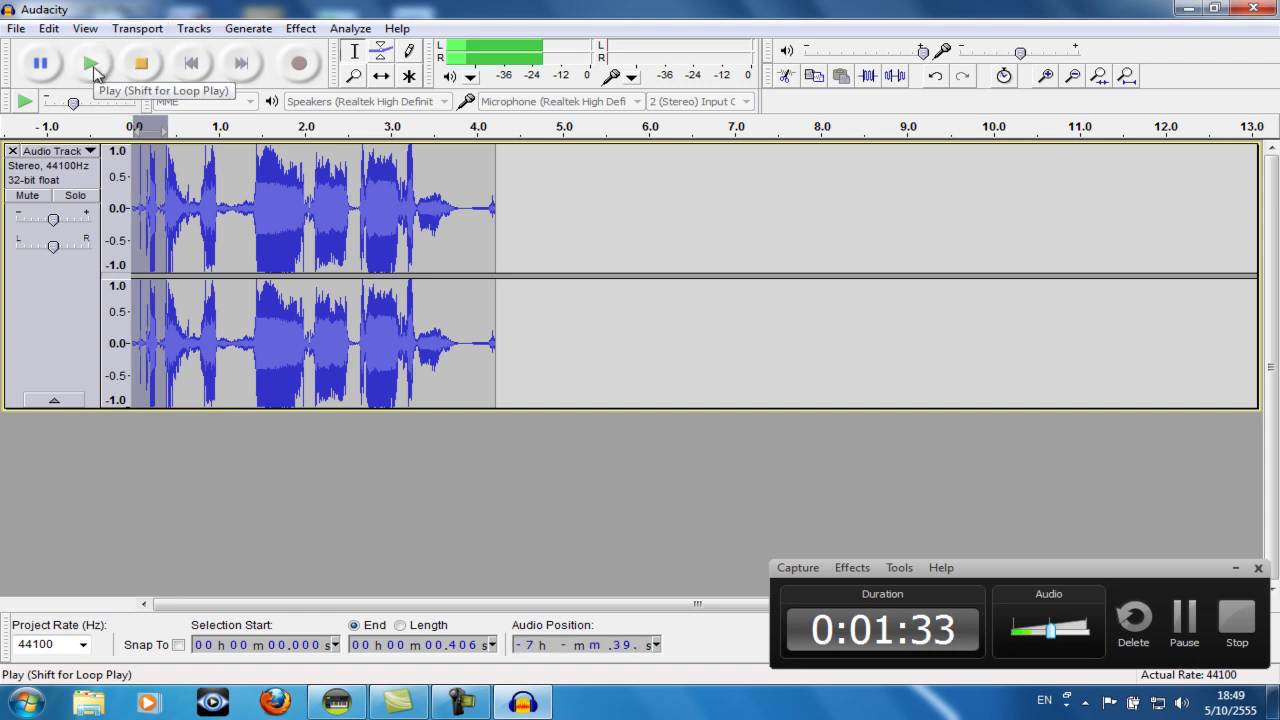
click(92, 66)
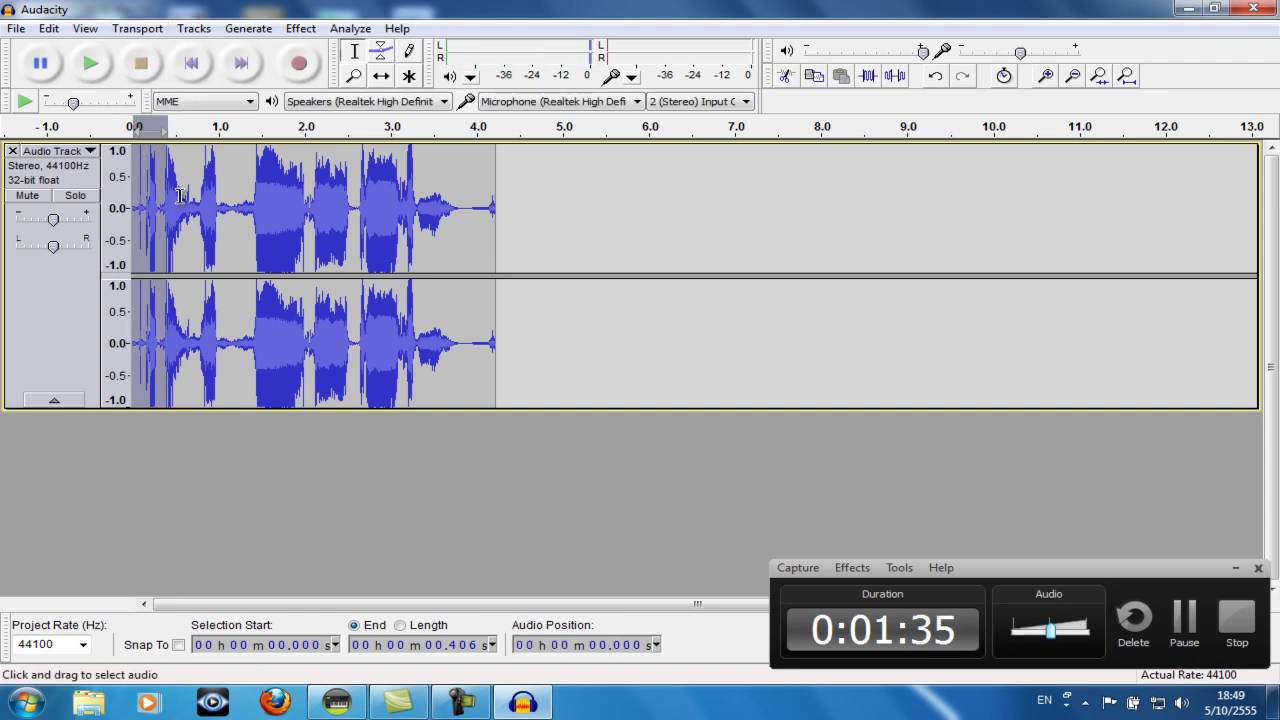
drag(175, 194, 122, 196)
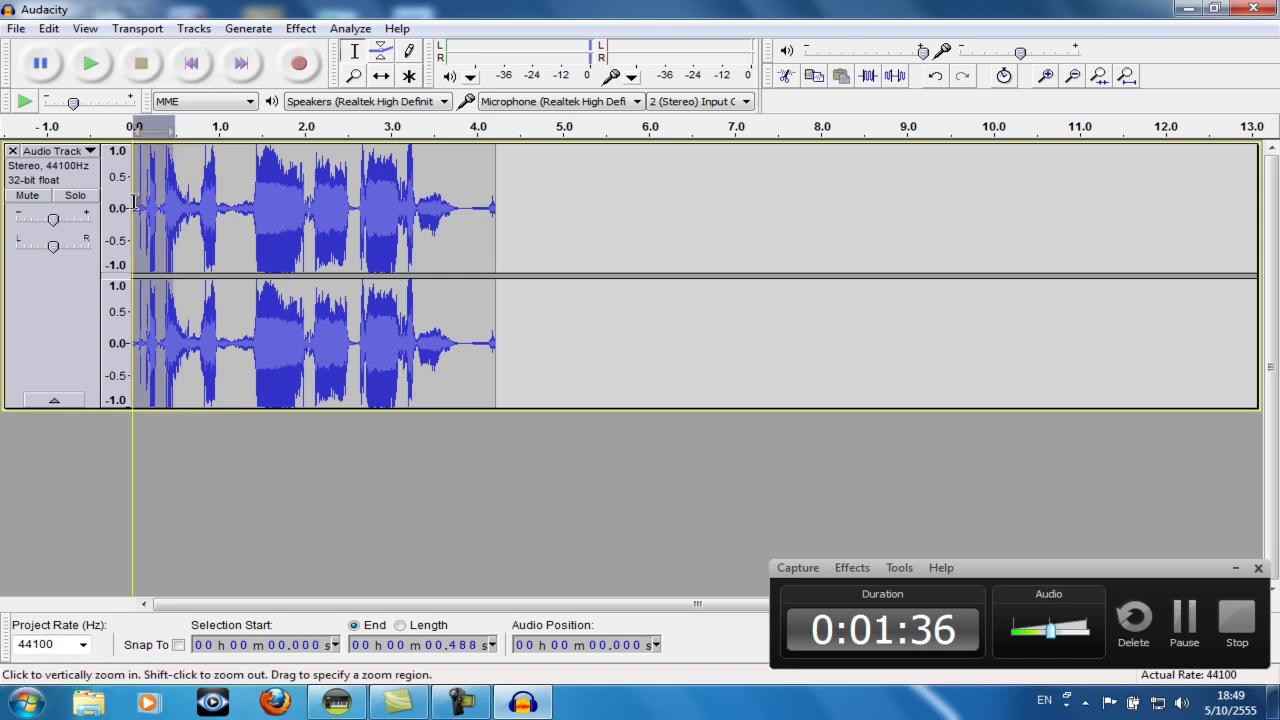
click(189, 197)
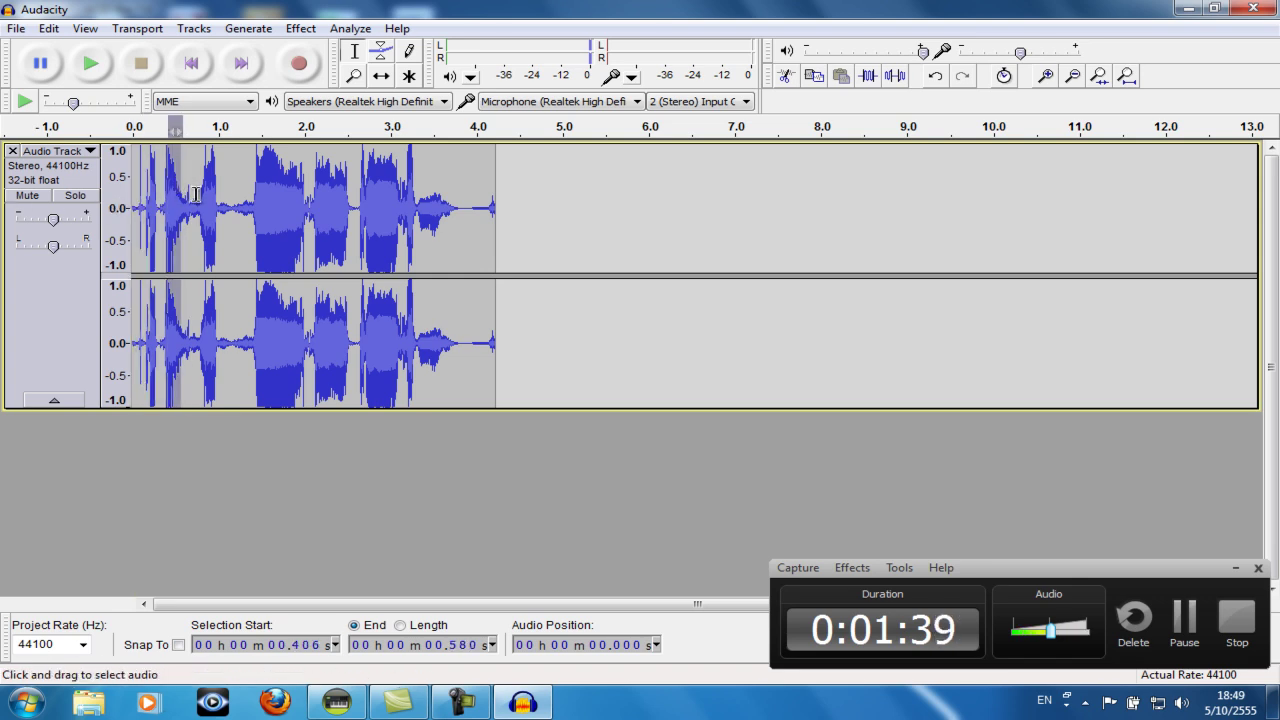
drag(185, 198, 125, 198)
click(92, 66)
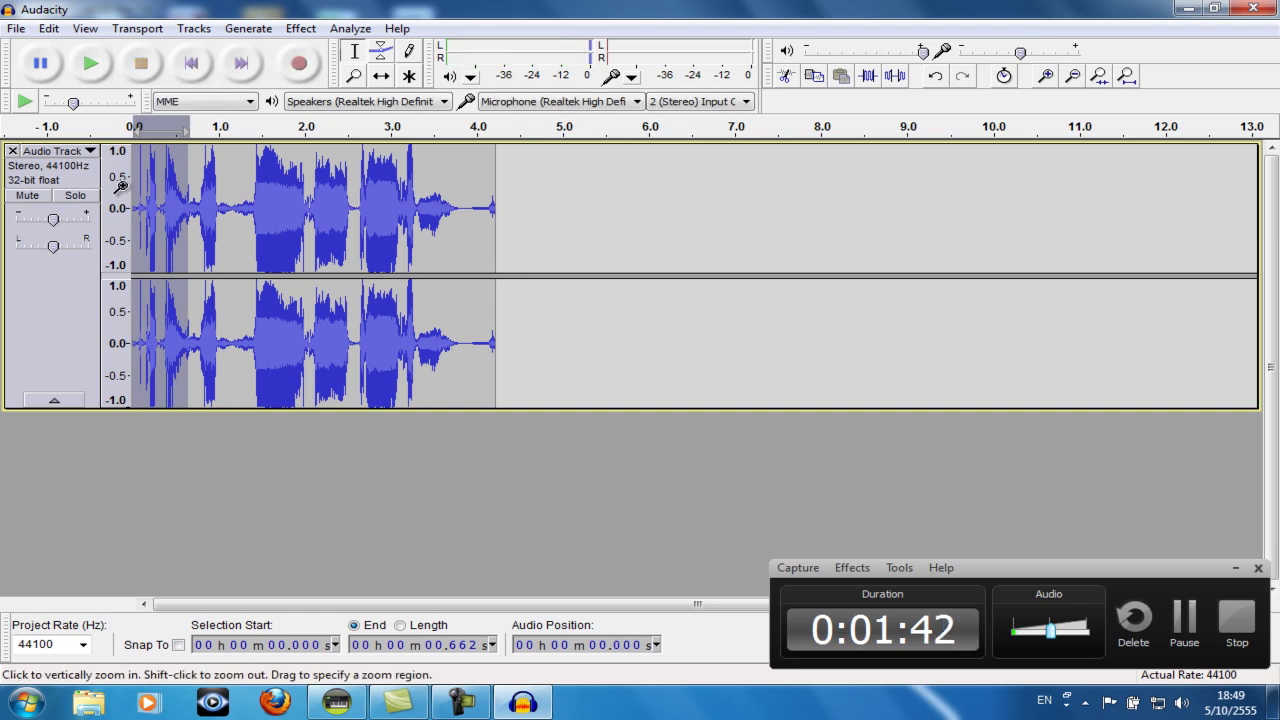
key(Delete)
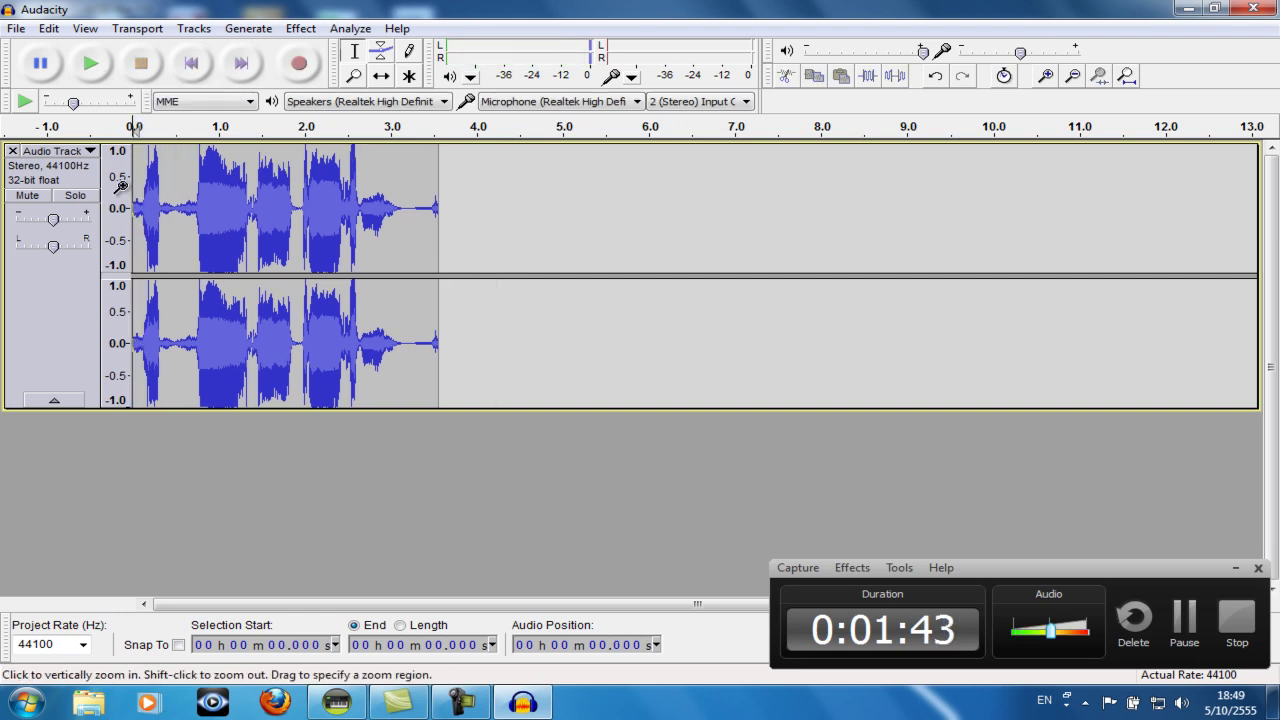
click(108, 66)
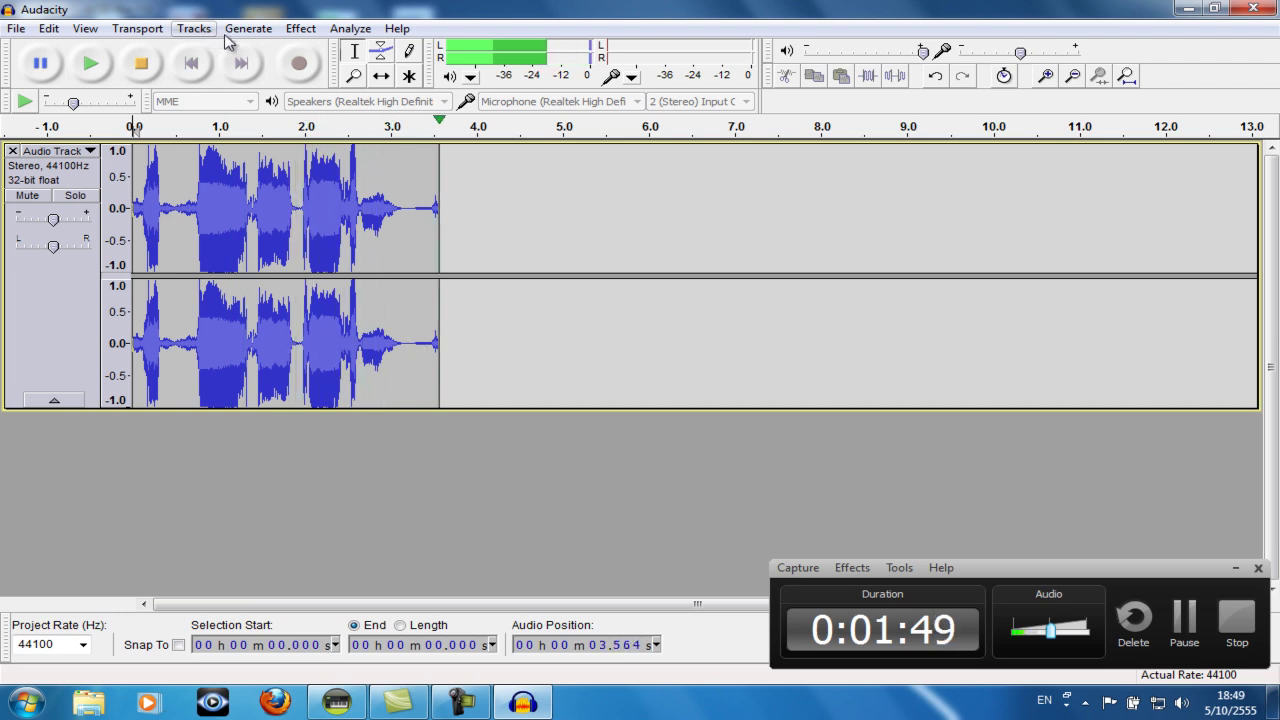
- Capture a noise profile for Noise Removal from the quiet passage between about 0.35 and 0.77 seconds
drag(163, 218, 200, 218)
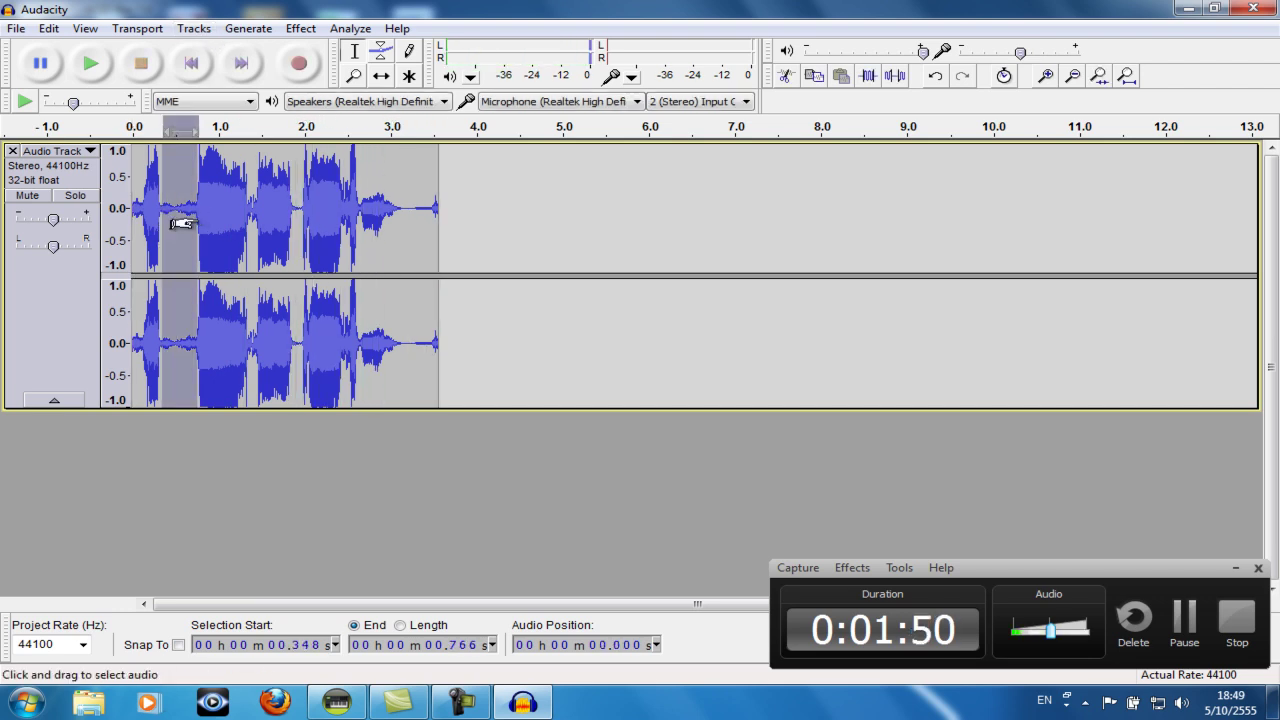
click(88, 74)
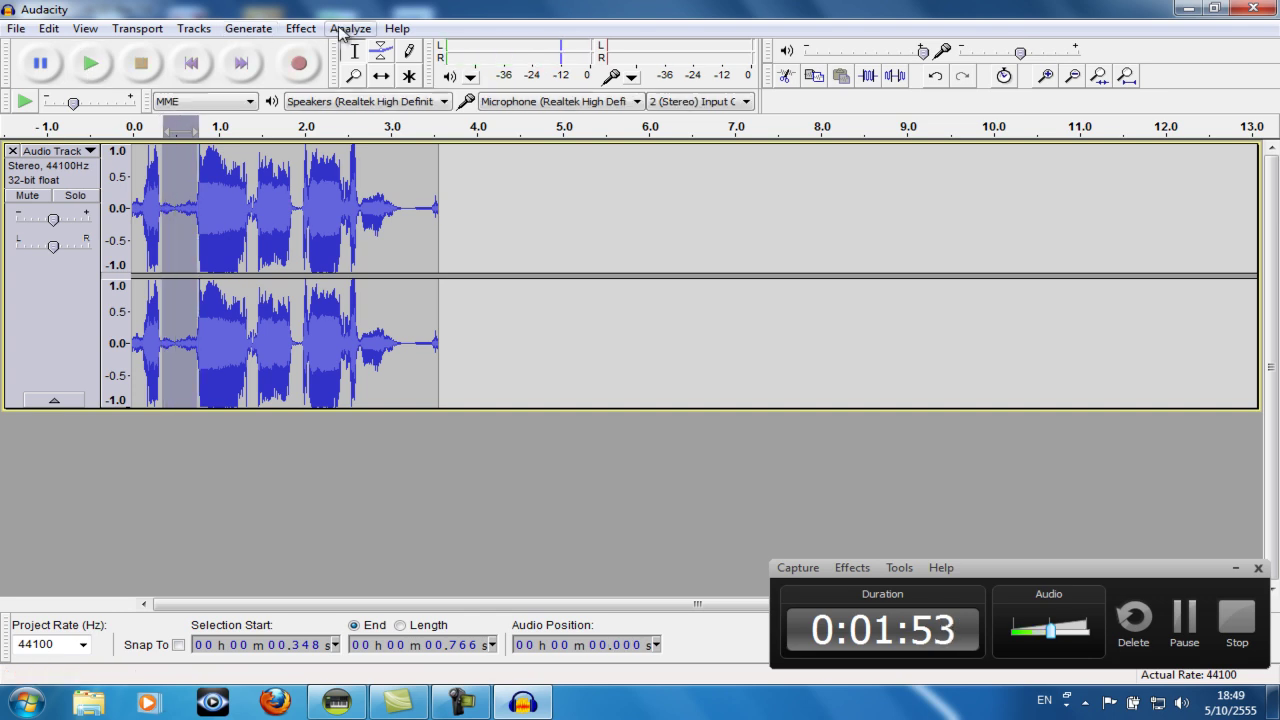
click(305, 30)
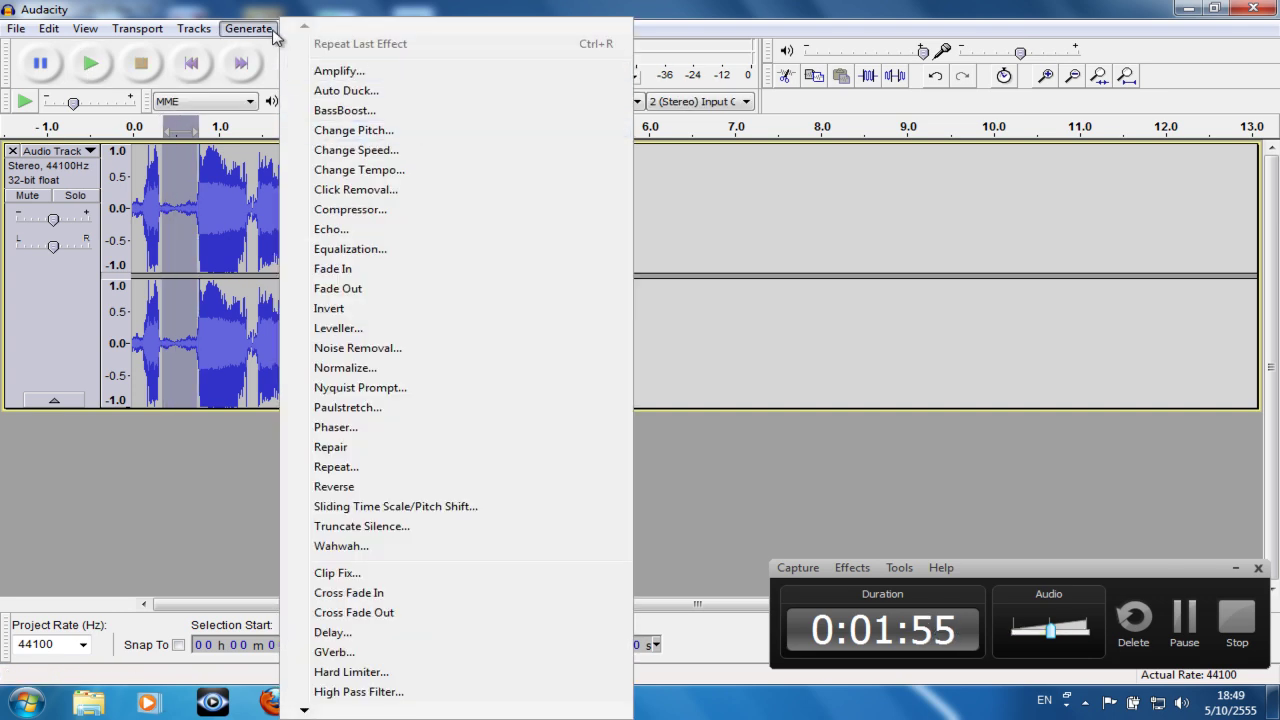
click(300, 28)
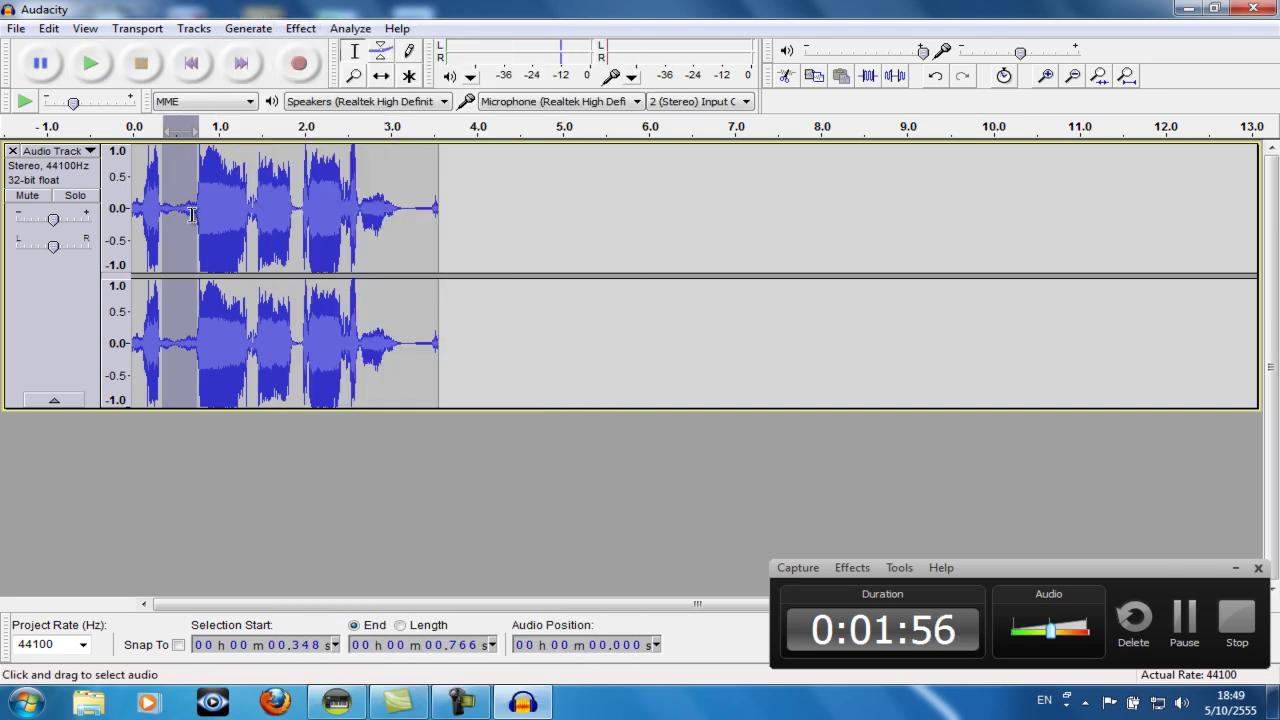
click(314, 31)
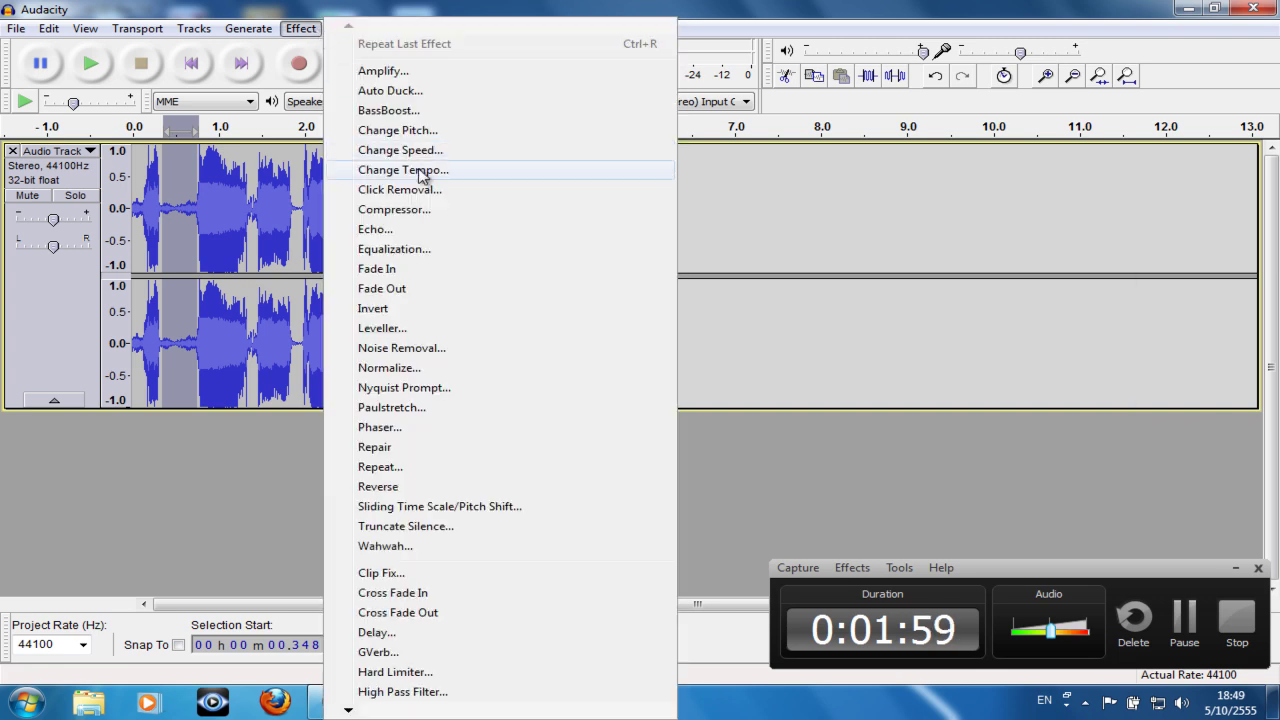
click(441, 349)
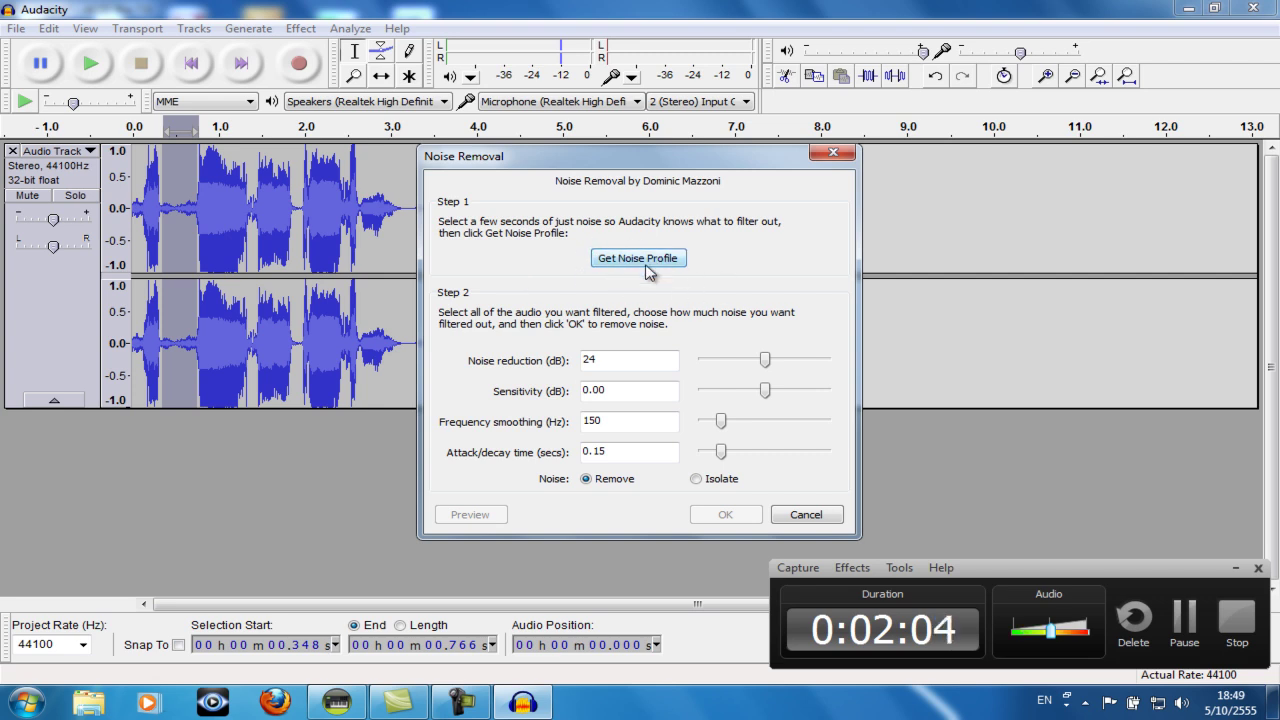
click(650, 262)
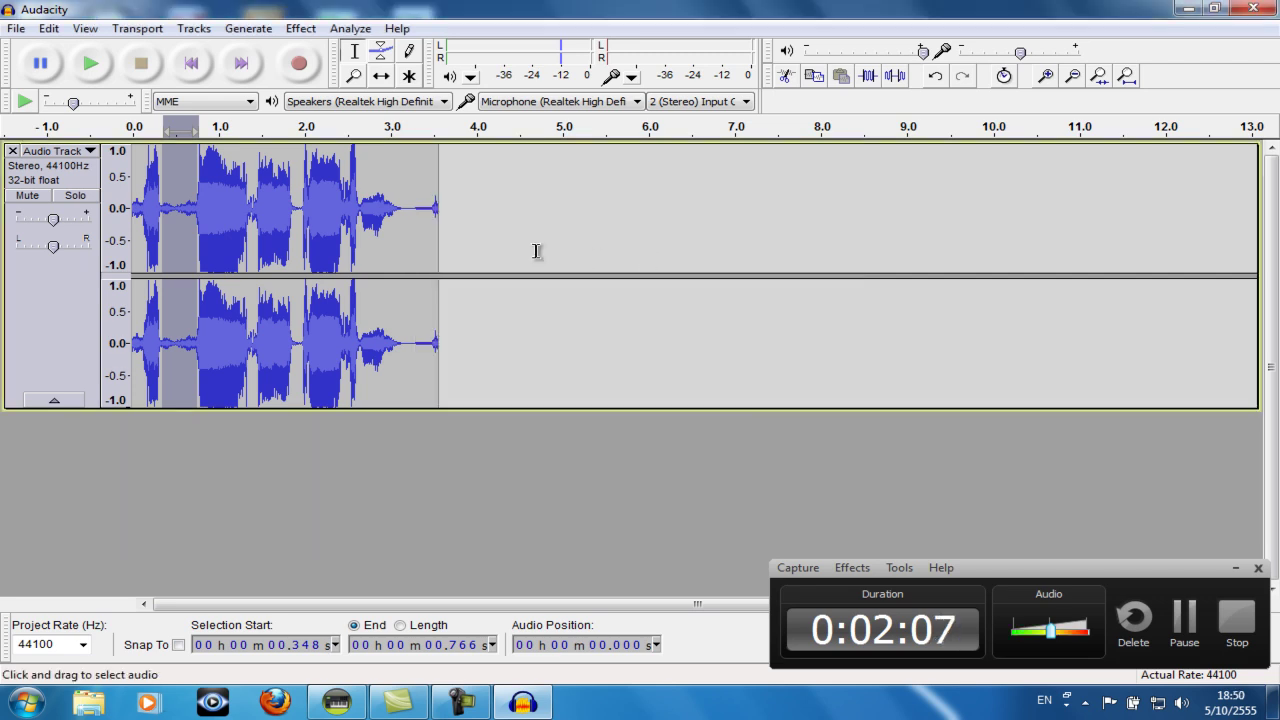
- Apply Noise Removal to the entire recording with 24 dB noise reduction and listen to the cleaned audio
drag(438, 240, 133, 240)
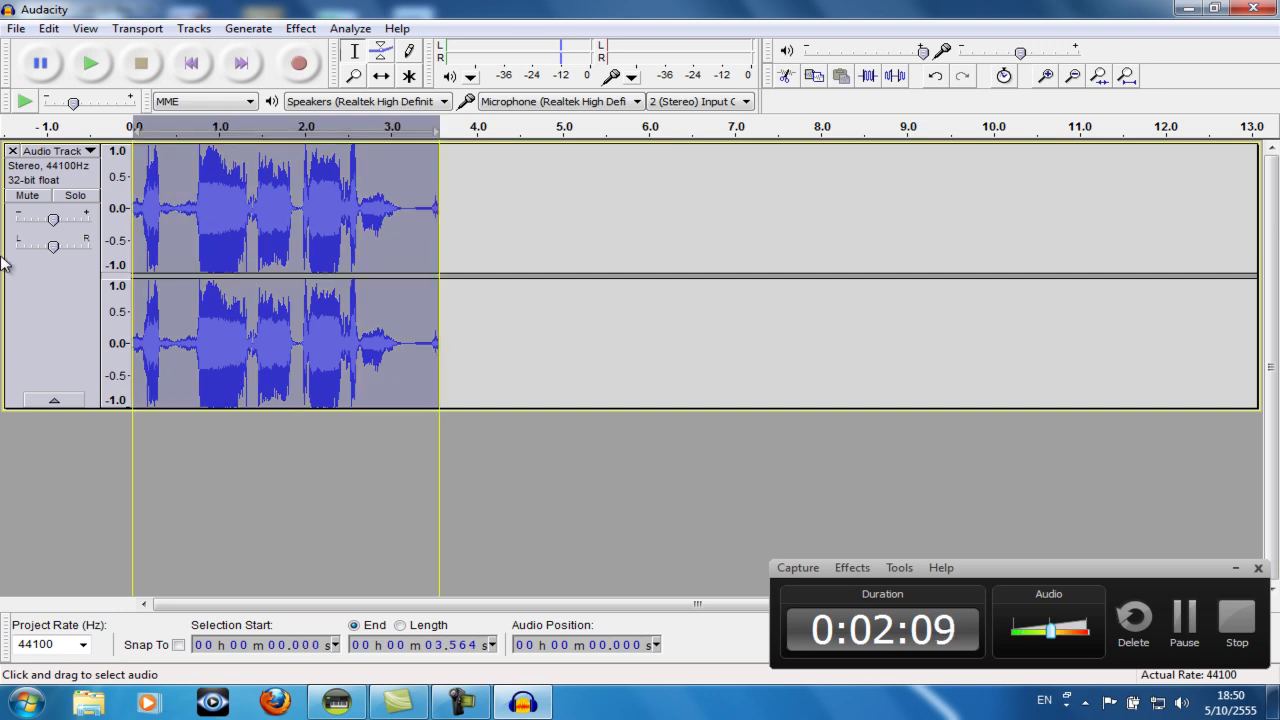
click(300, 28)
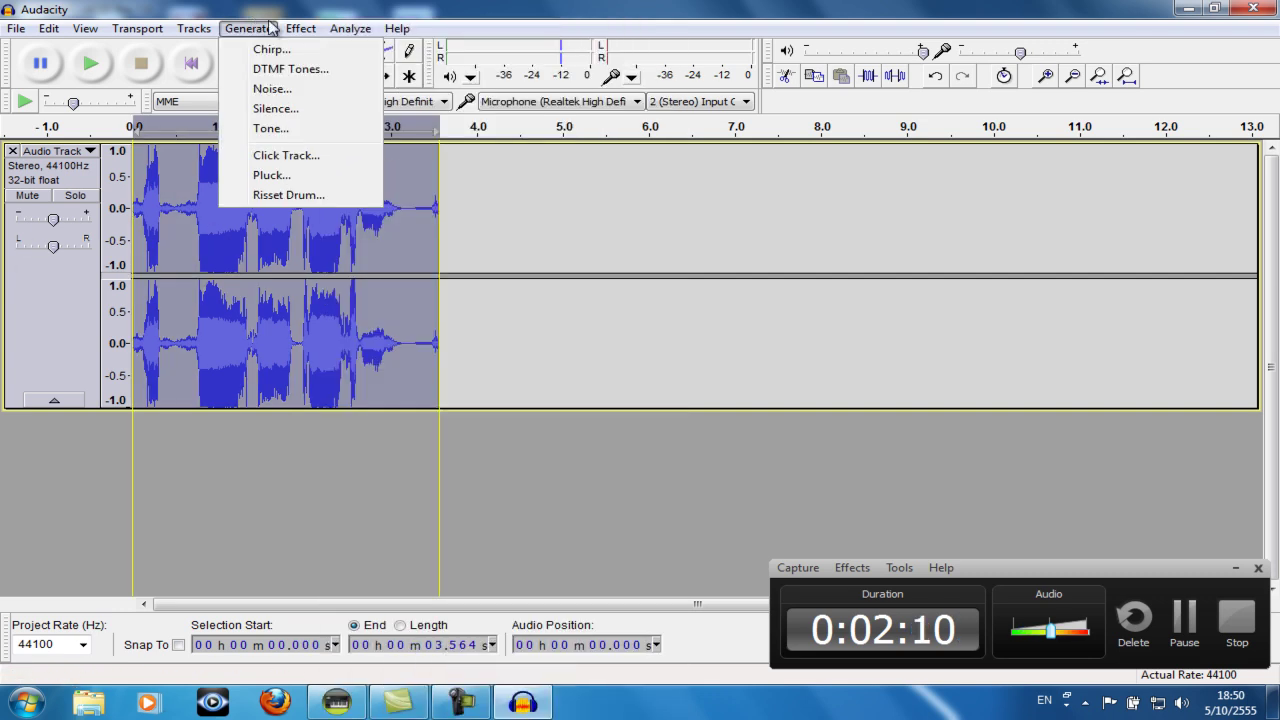
click(300, 28)
click(305, 26)
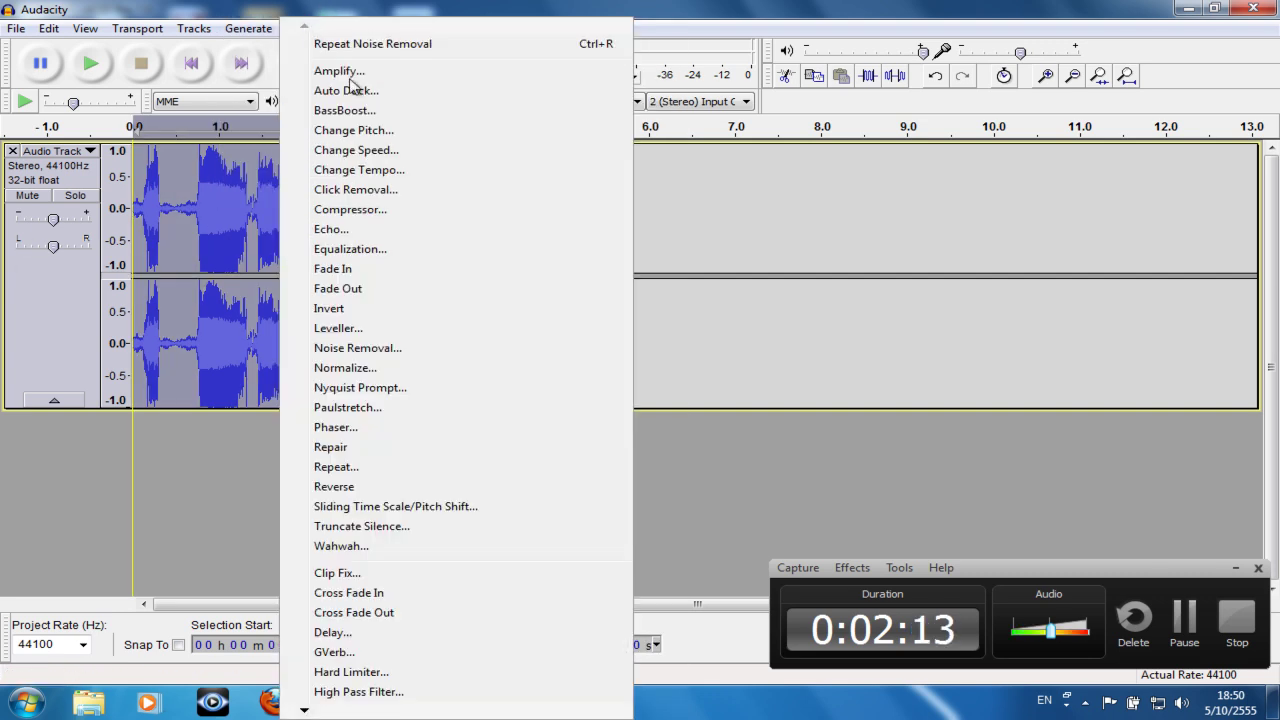
click(384, 350)
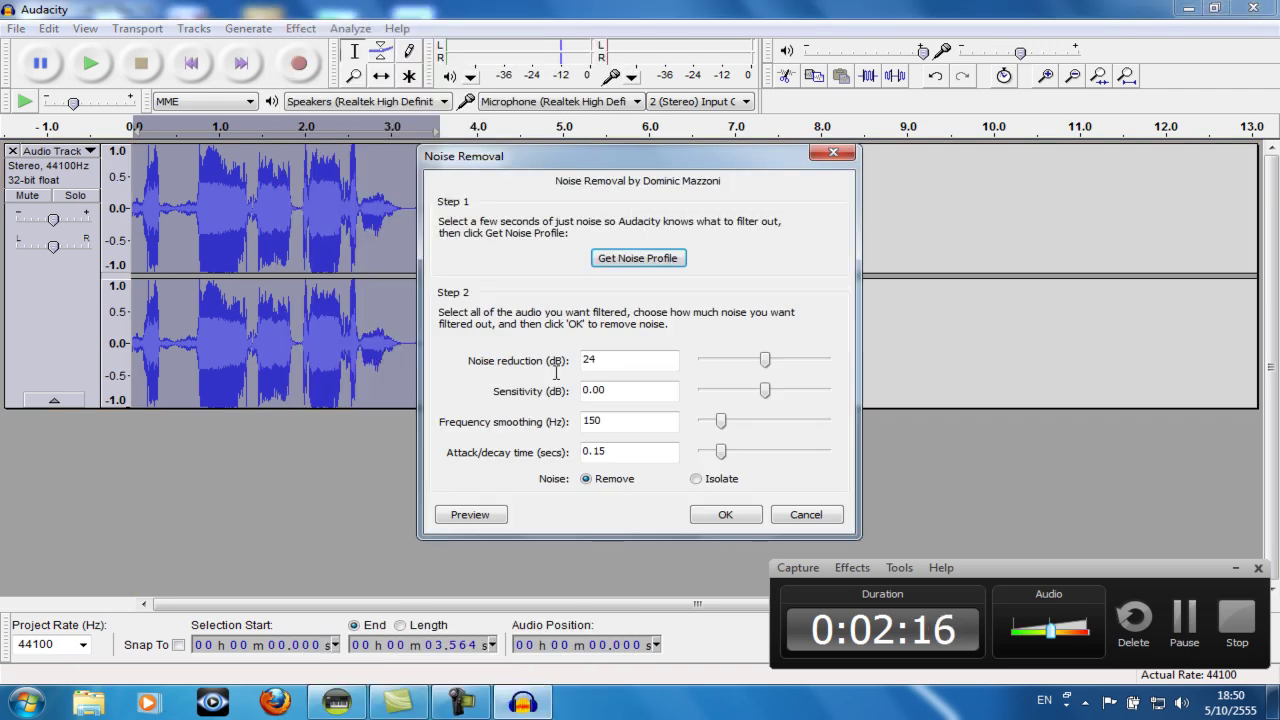
click(725, 515)
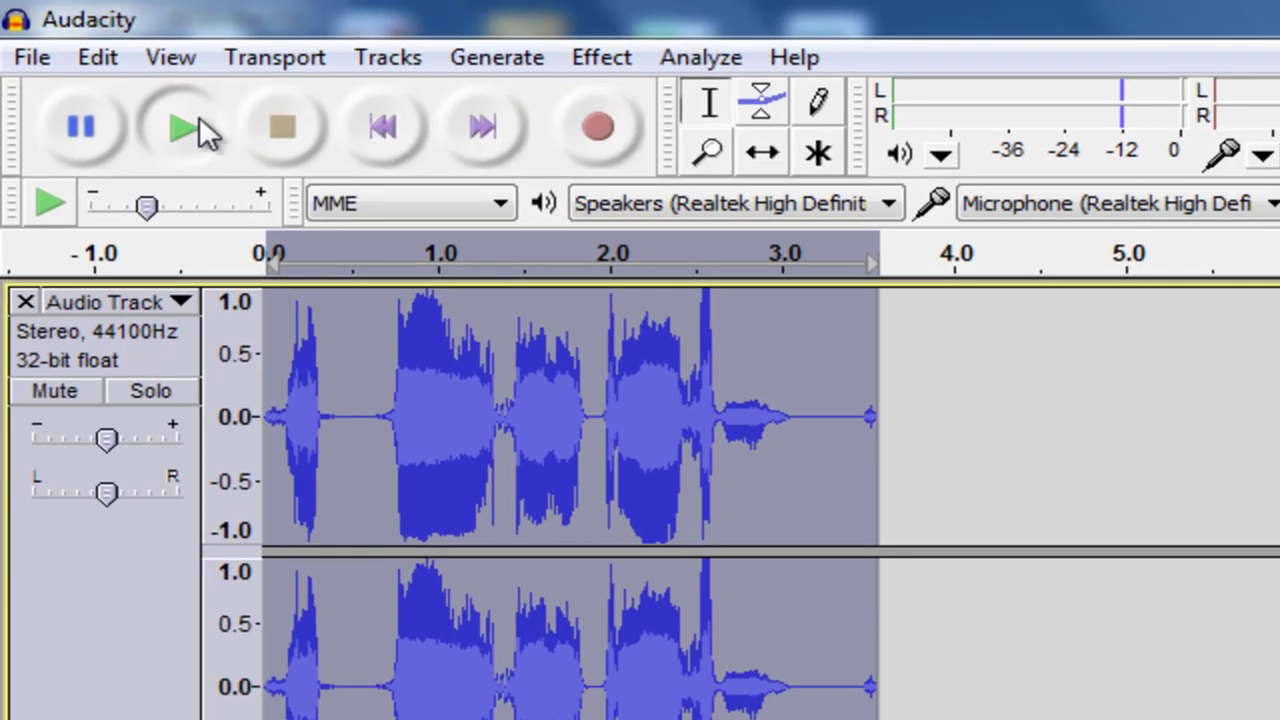
click(145, 94)
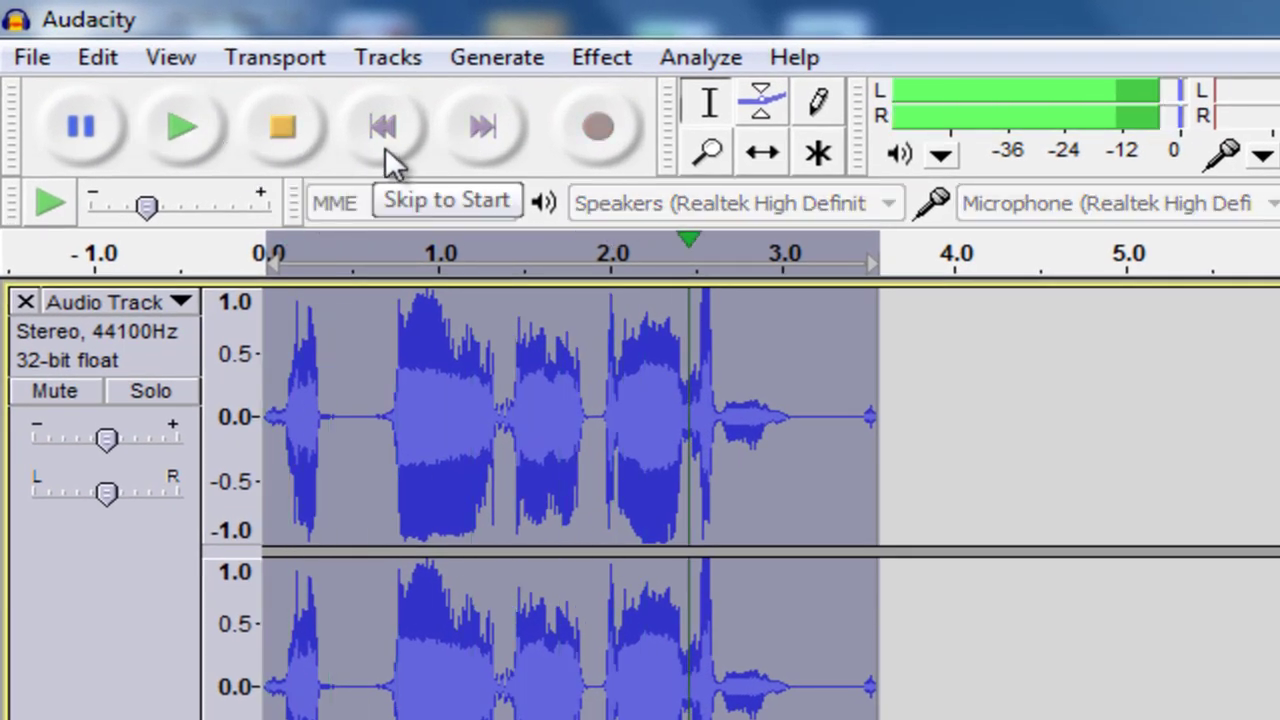
click(311, 139)
- Raise the pitch of the entire clip by about 175 percent with Change Pitch, previewing it first, and play back the result
click(700, 57)
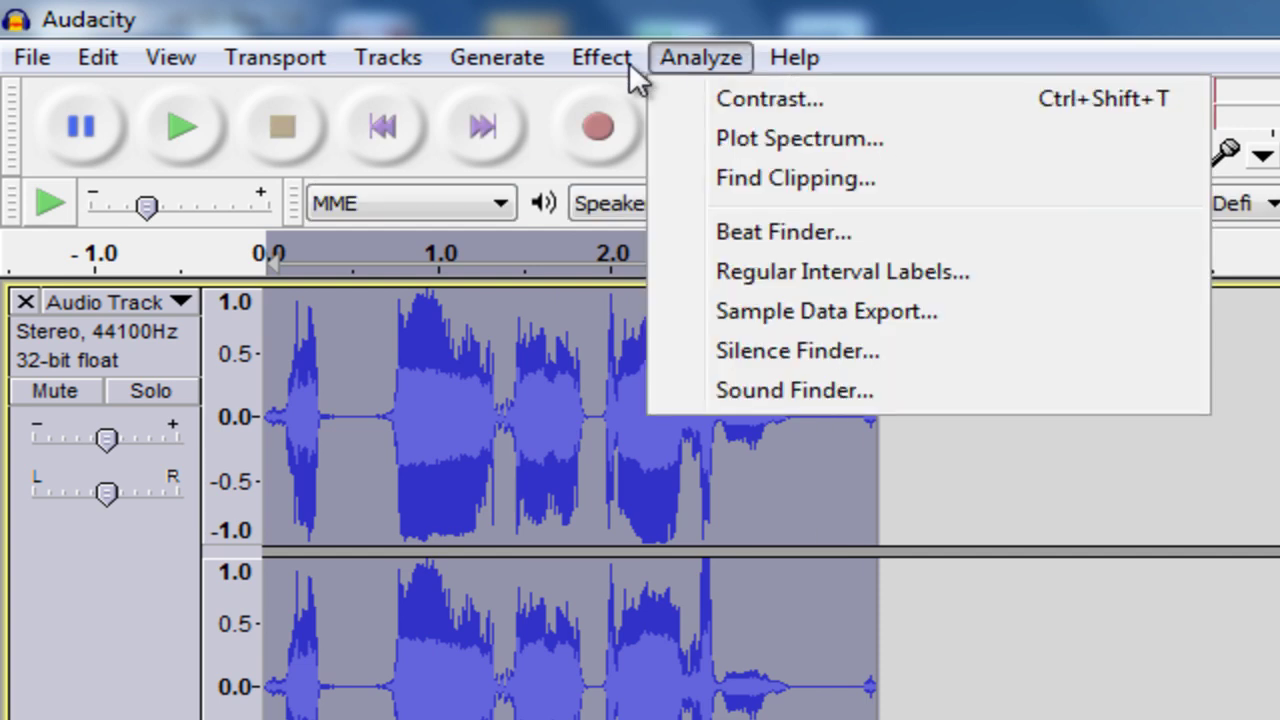
mouse_move(595, 60)
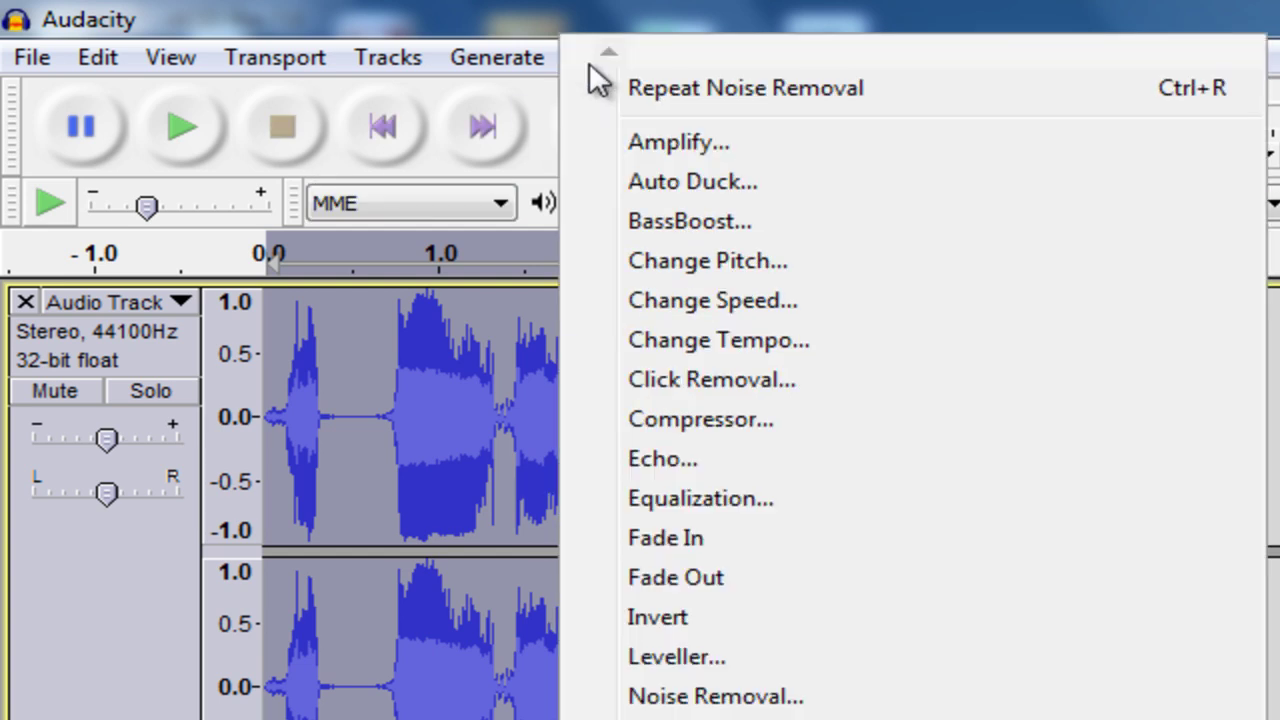
click(721, 264)
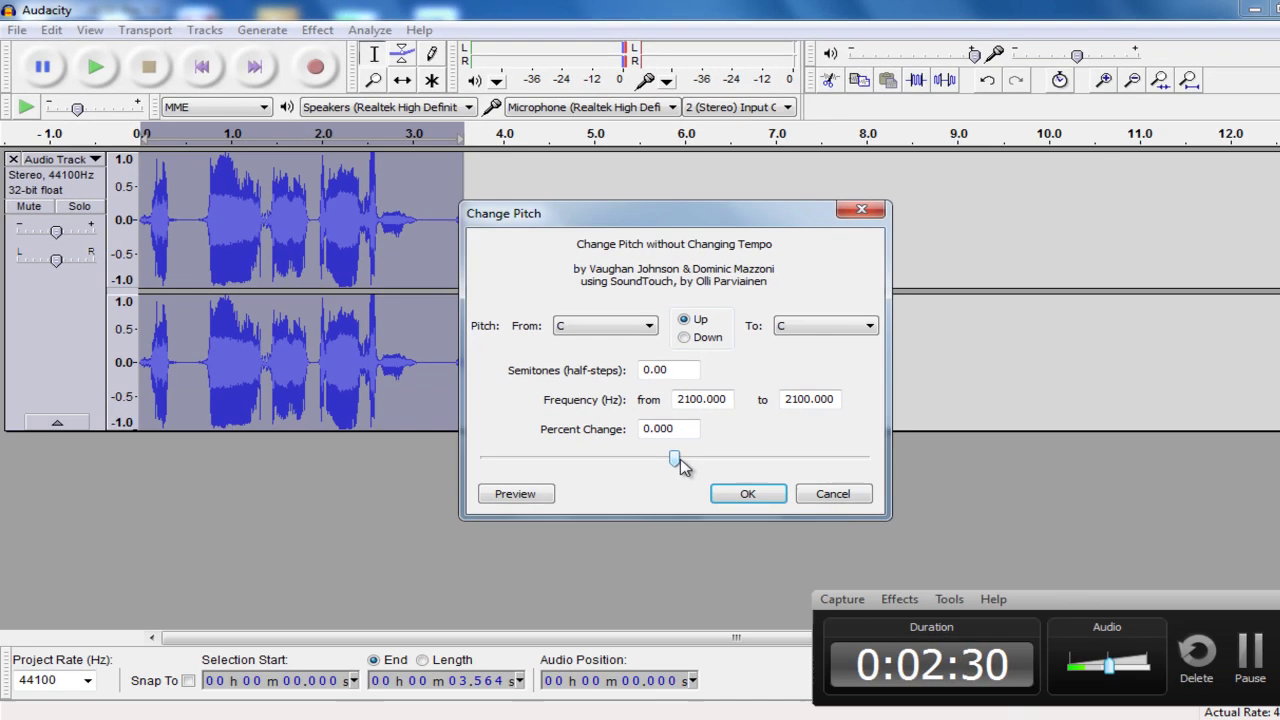
drag(640, 436, 215, 442)
drag(493, 437, 713, 440)
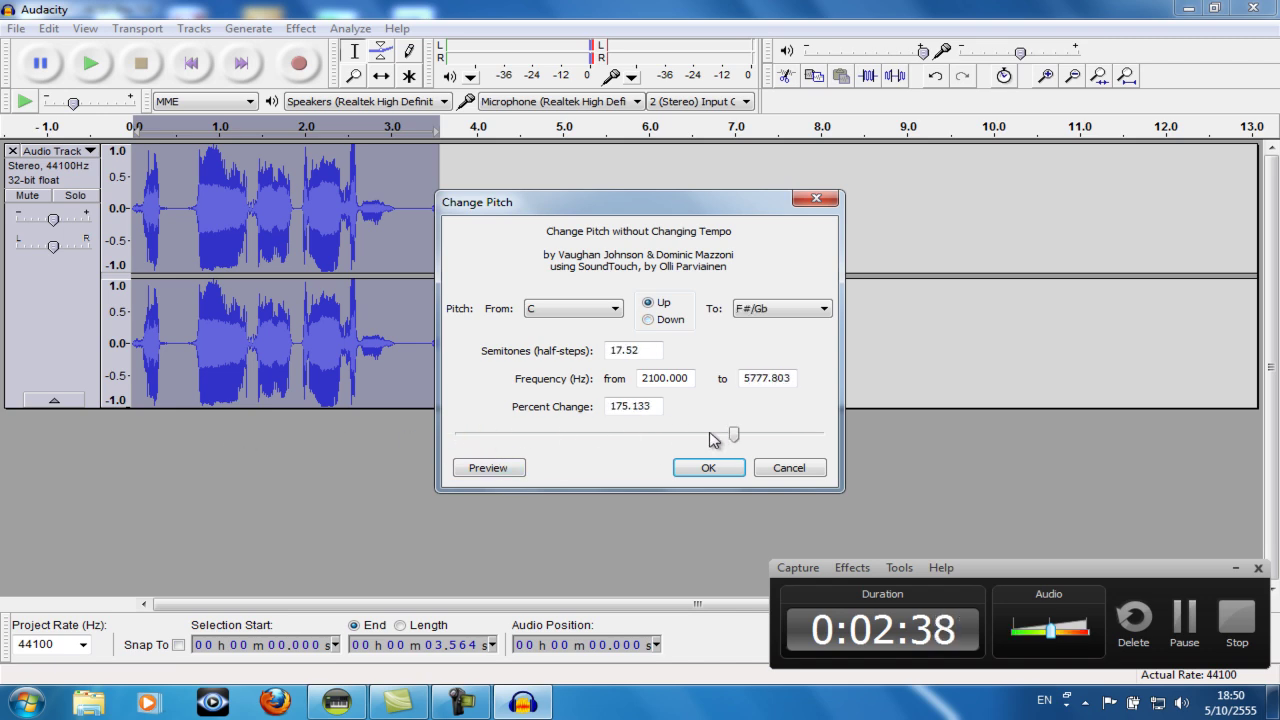
click(505, 474)
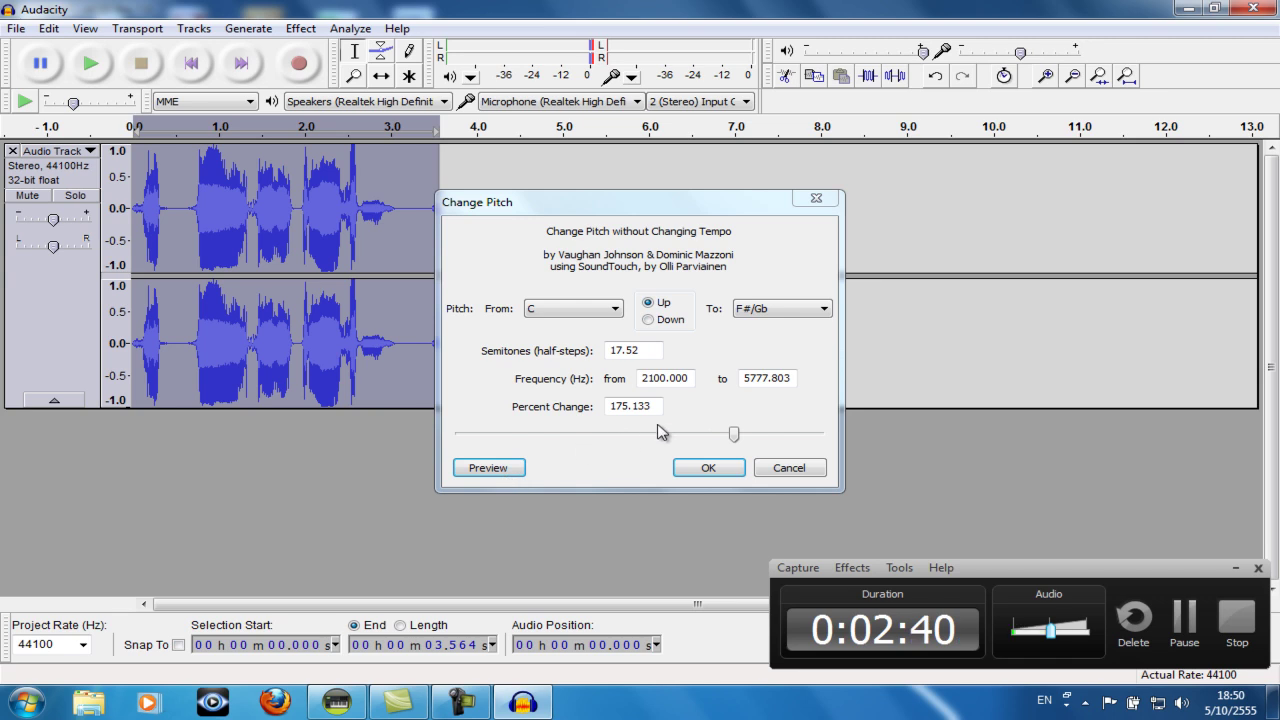
click(710, 467)
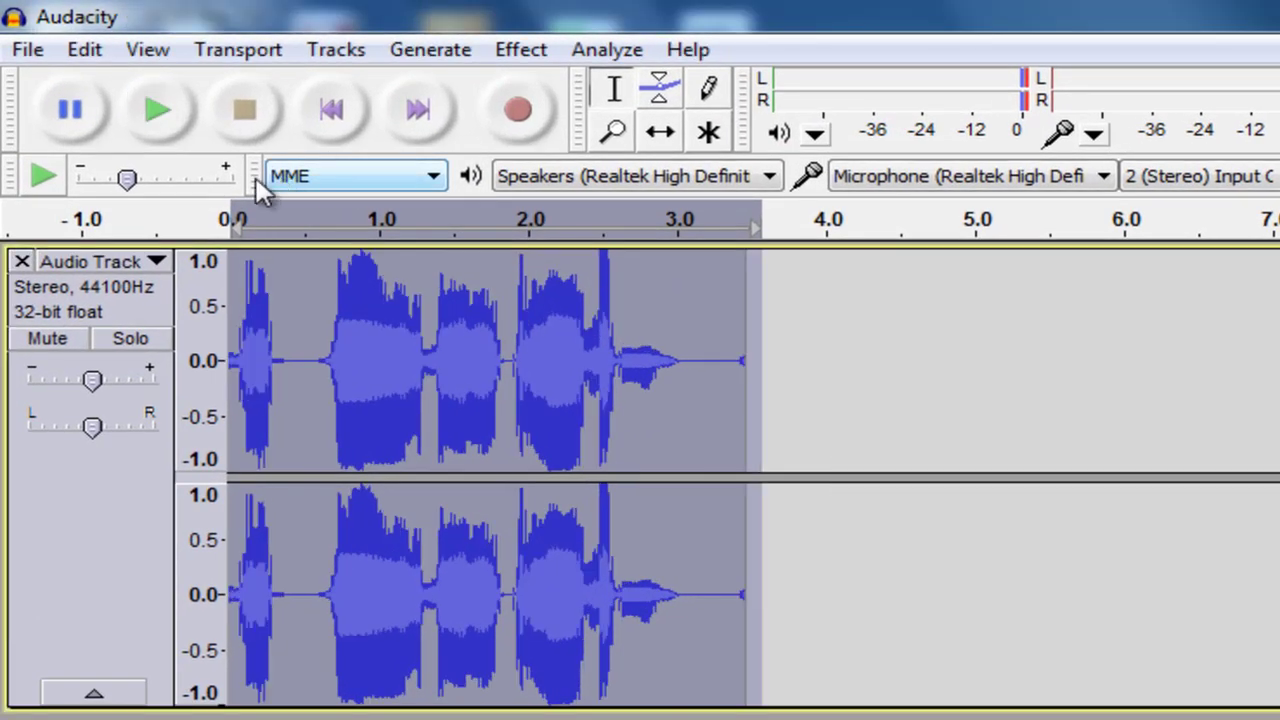
click(165, 125)
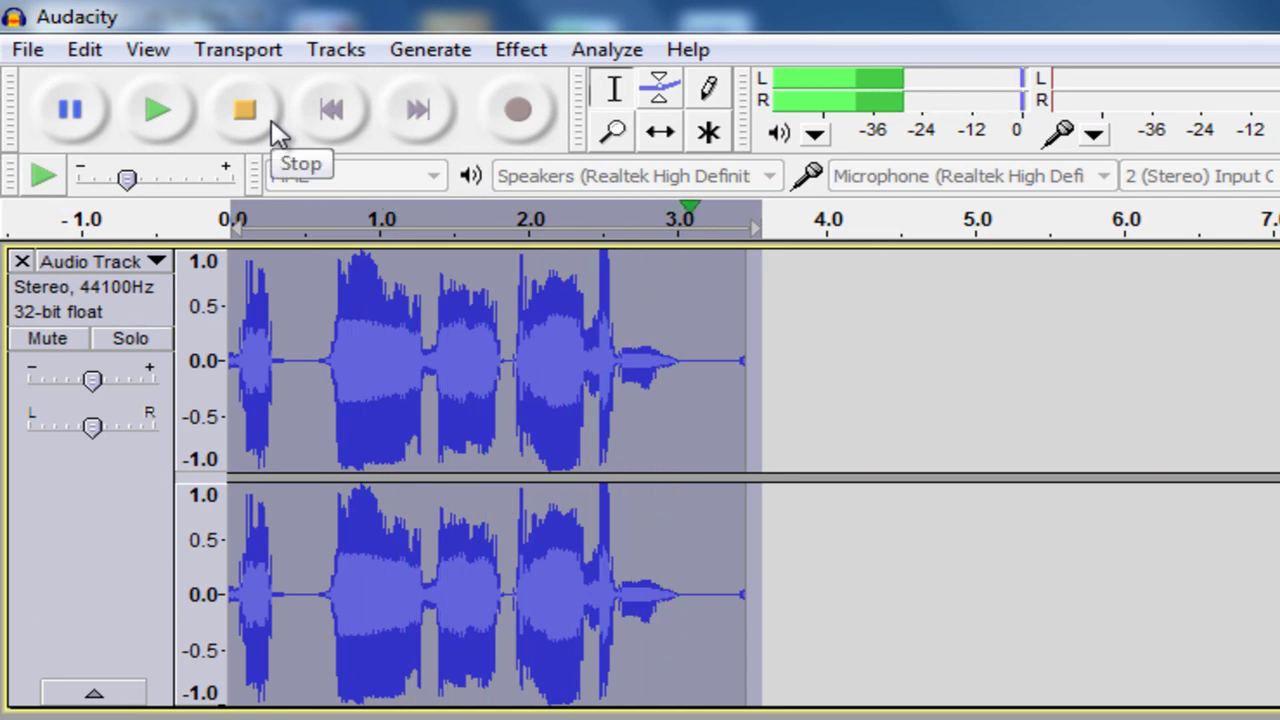
click(270, 128)
- Export the clip to the Desktop as a 16-bit PCM WAV file named dj, leaving the metadata empty
click(28, 52)
click(44, 58)
click(44, 58)
mouse_move(222, 455)
click(229, 478)
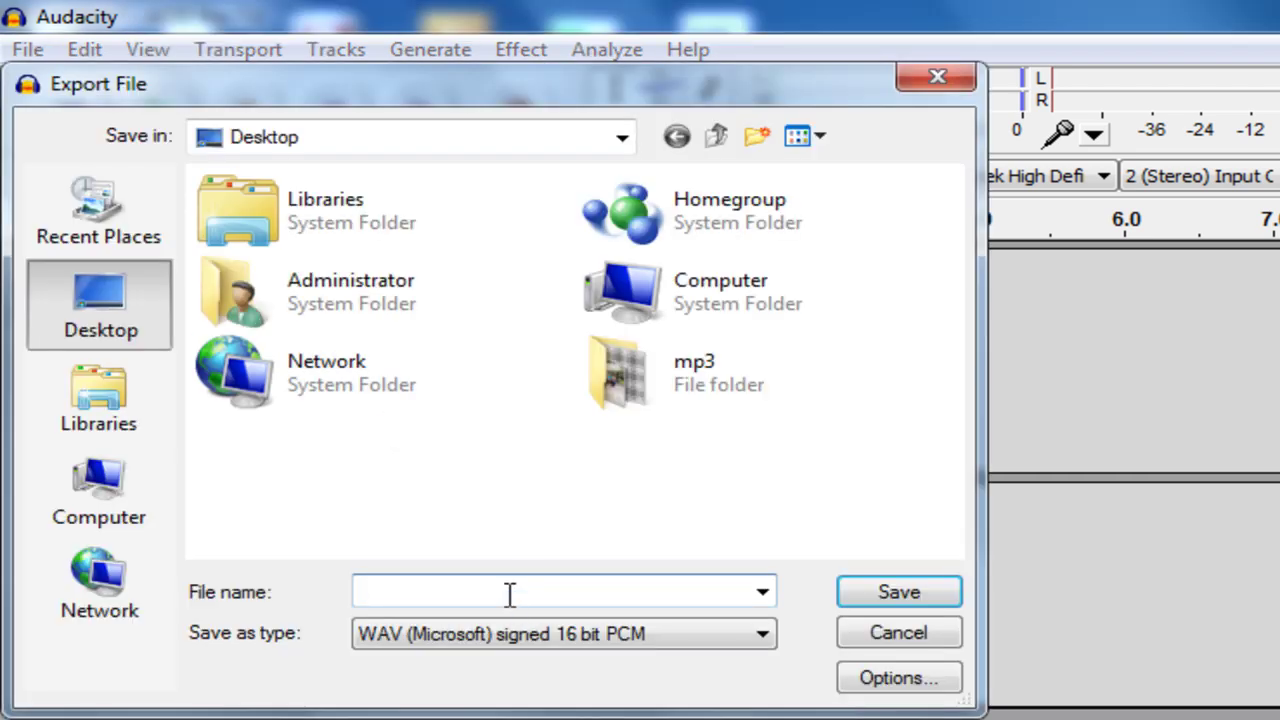
text(dj)
key(Return)
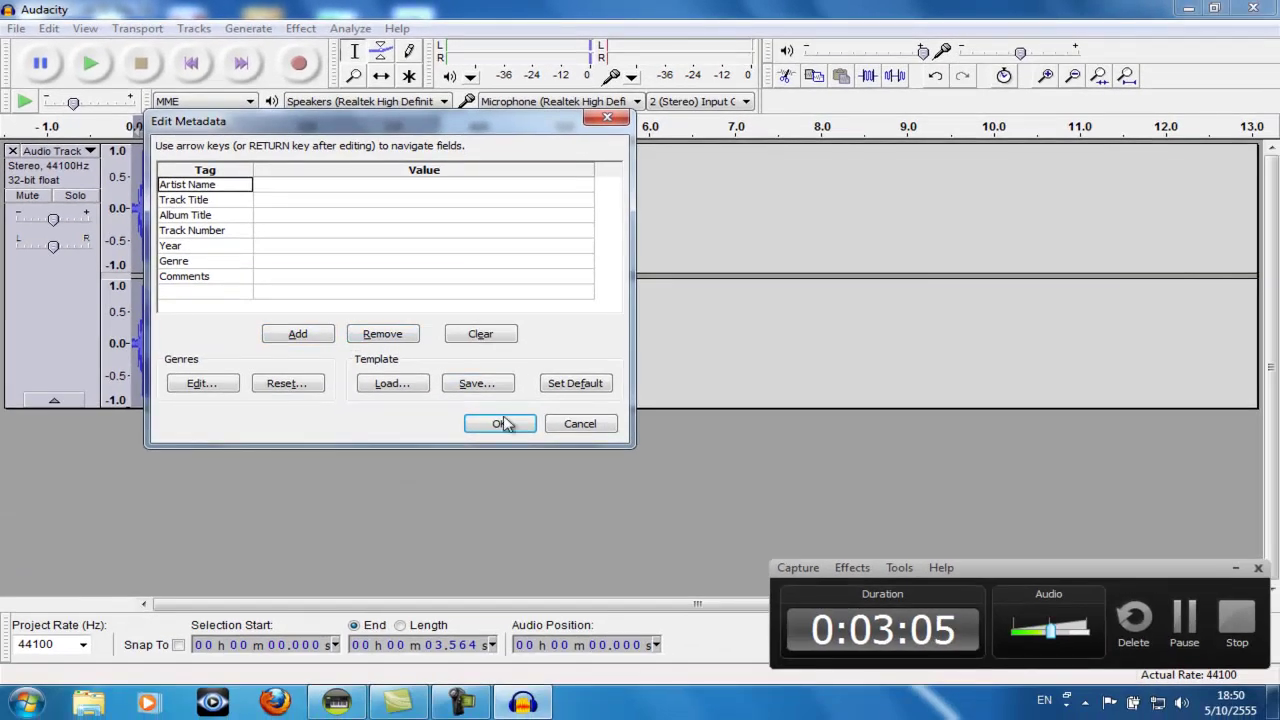
click(495, 422)
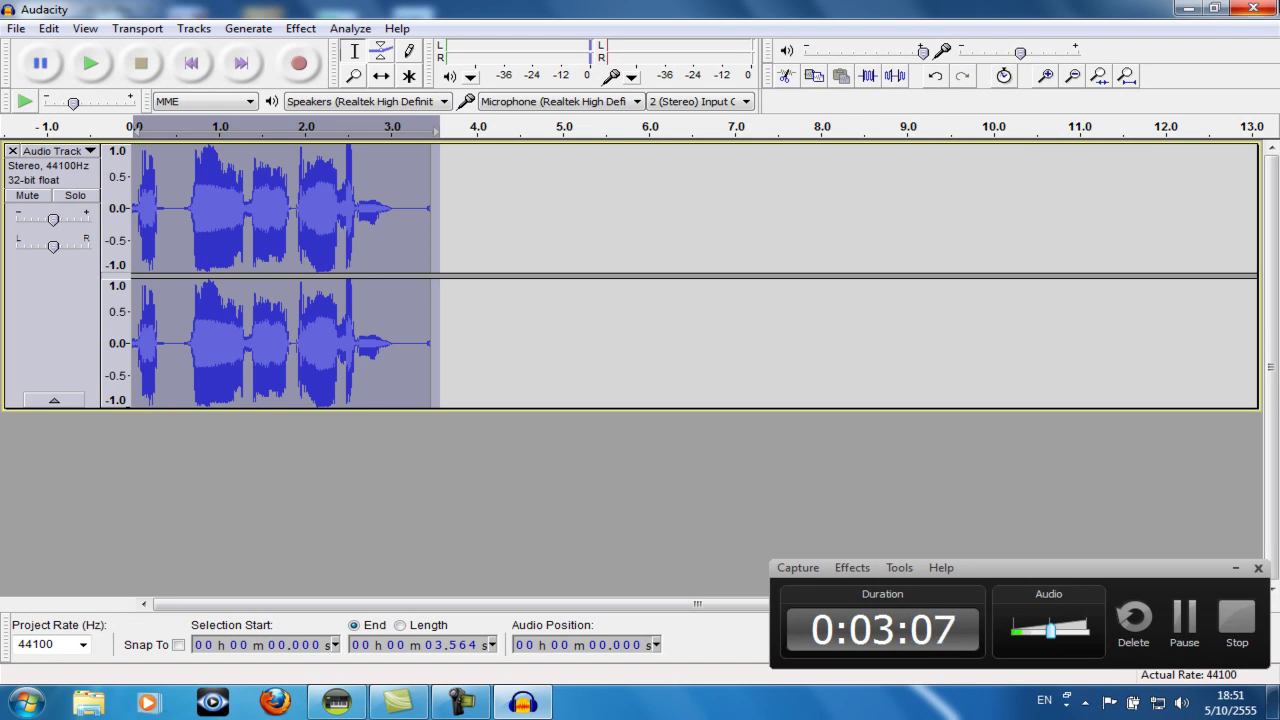
- Close Audacity without saving the project and minimize the ACID Pro window to reach the desktop
click(1253, 8)
click(647, 413)
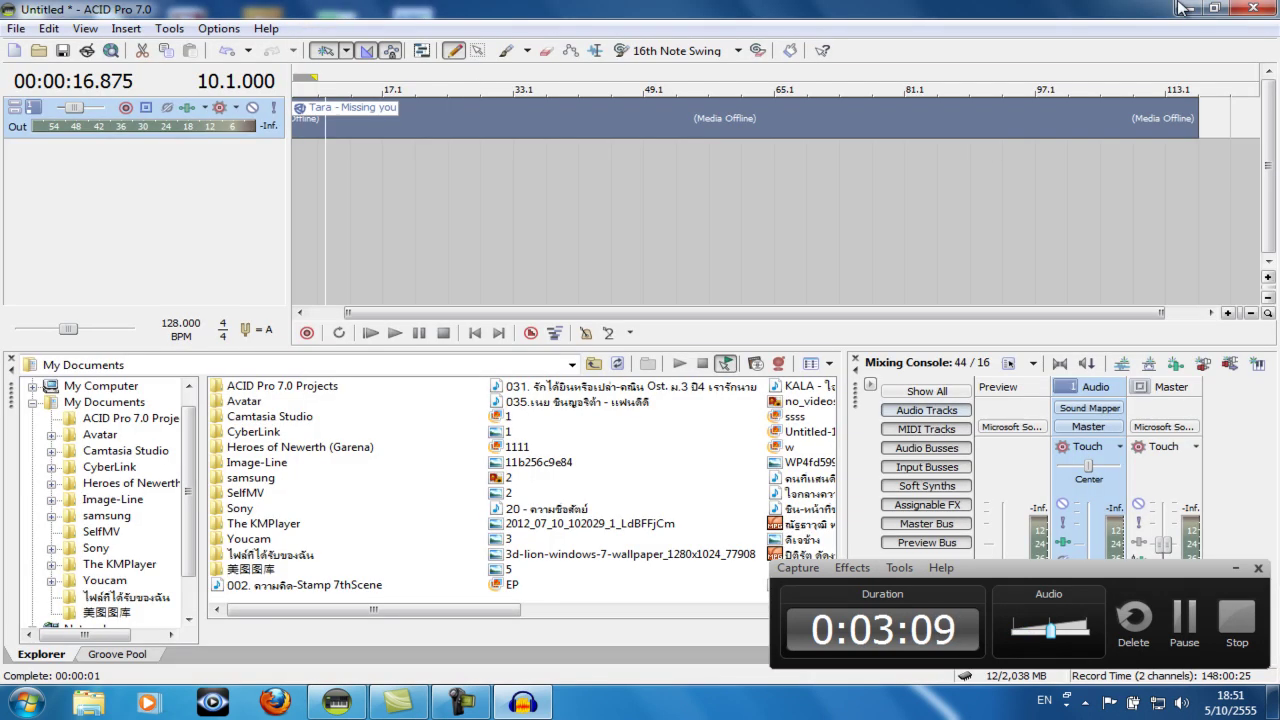
click(1189, 12)
- Play the exported dj WAV file from the desktop in Windows Media Player with the sound unmuted, and replay it
double_click(412, 115)
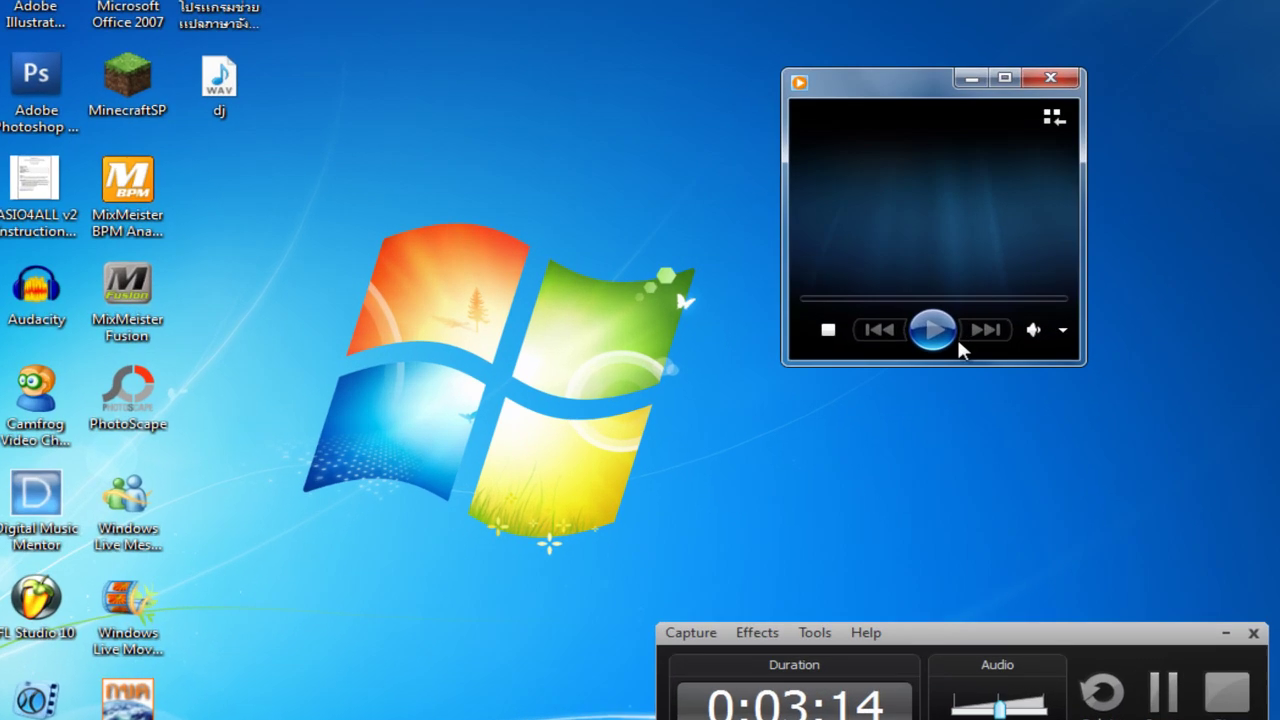
click(950, 338)
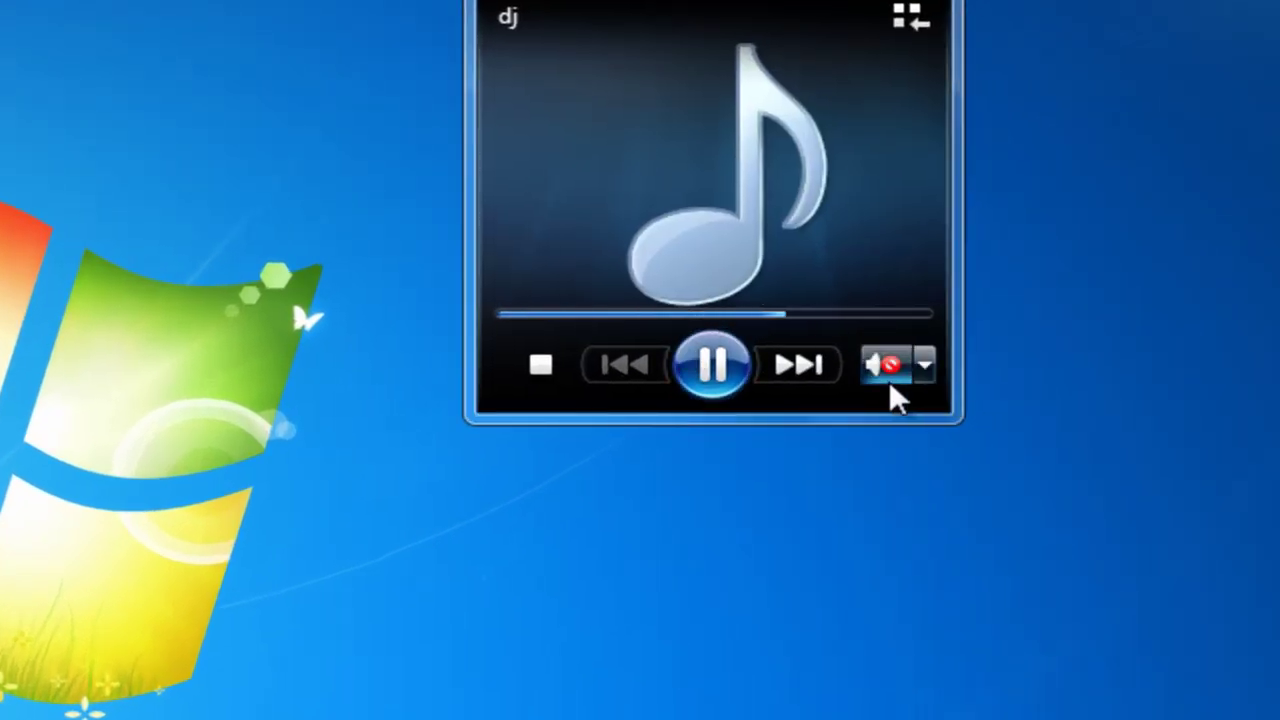
mouse_move(894, 385)
drag(862, 383, 934, 420)
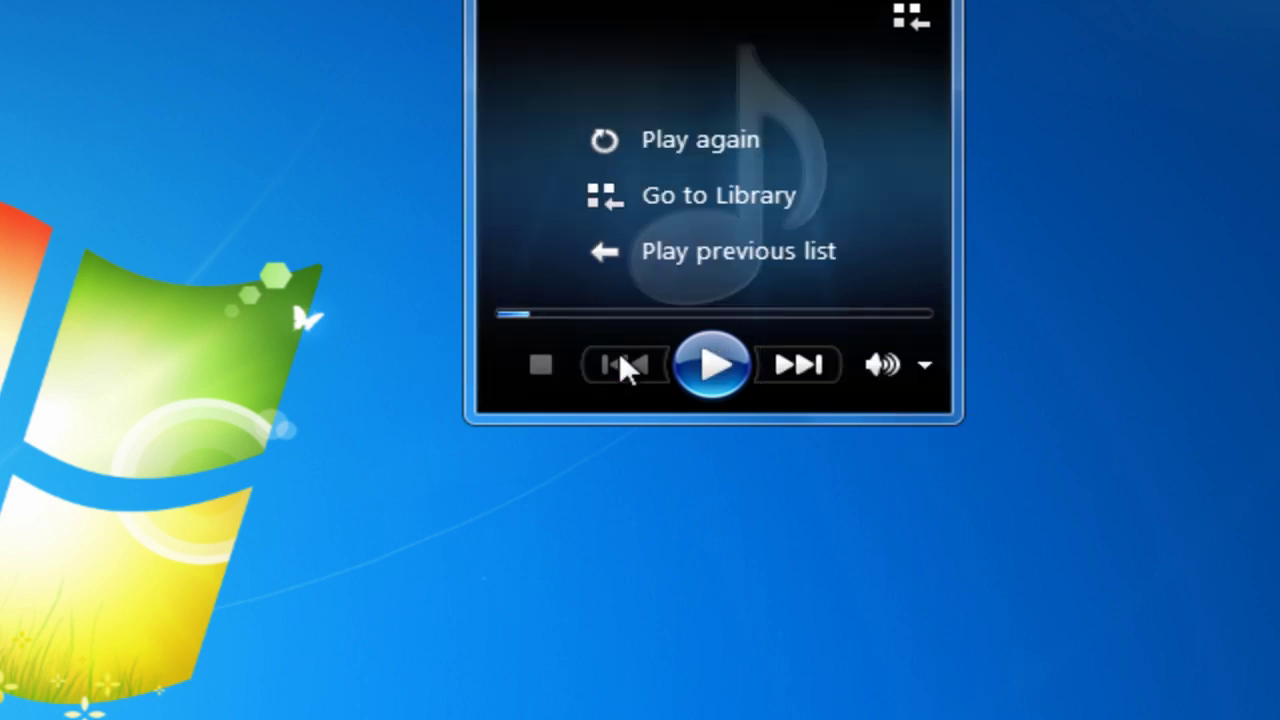
click(707, 358)
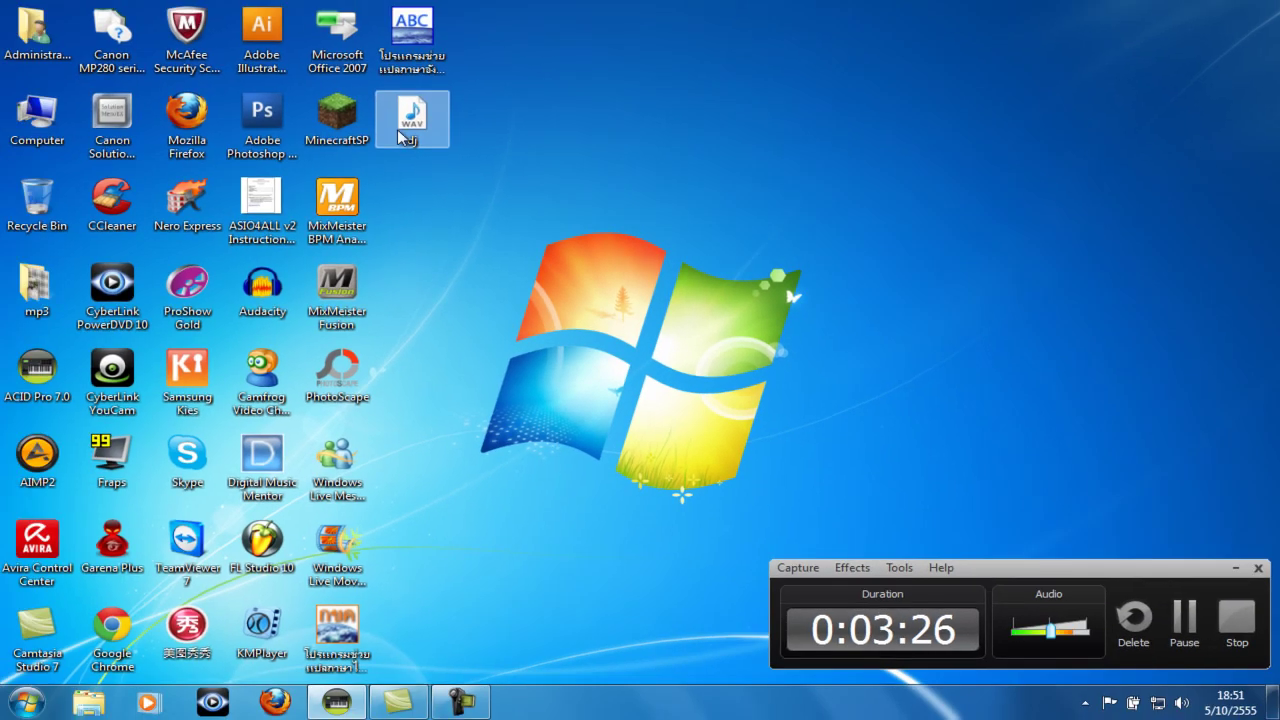
- Move the dj WAV file to the Recycle Bin and empty the bin to delete the file permanently
drag(411, 115, 40, 218)
right_click(50, 210)
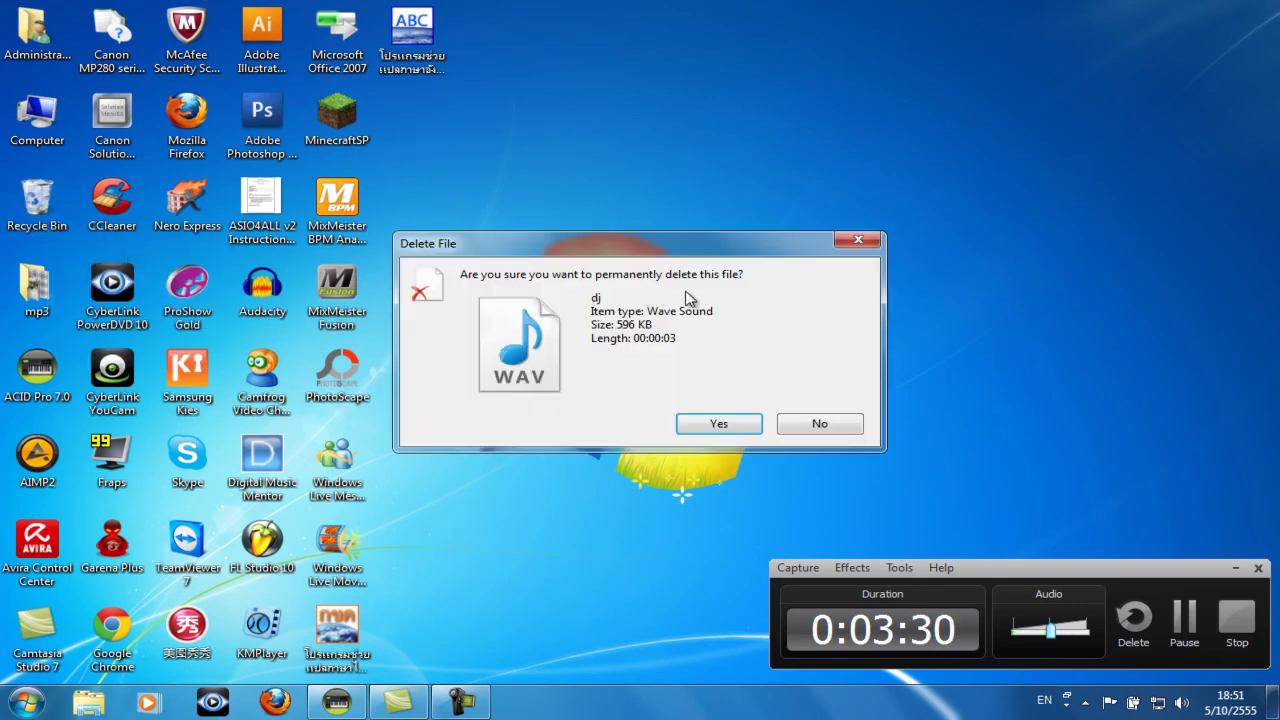
click(733, 419)
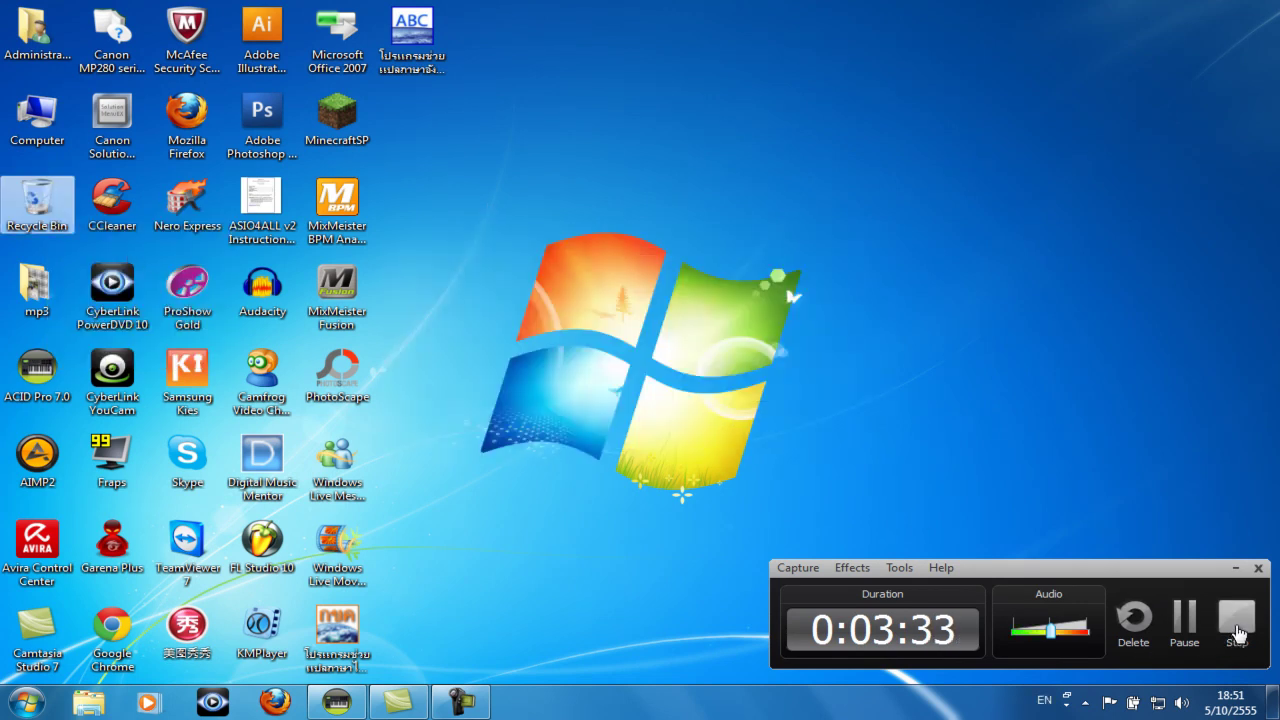